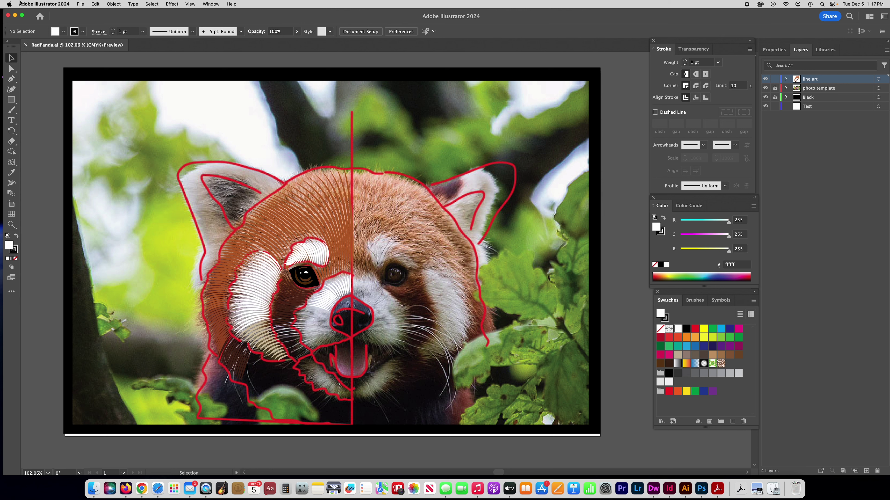
Hide the Black and fur line art layers, leaving the photo template visible
left_click(766, 97)
left_click(765, 79)
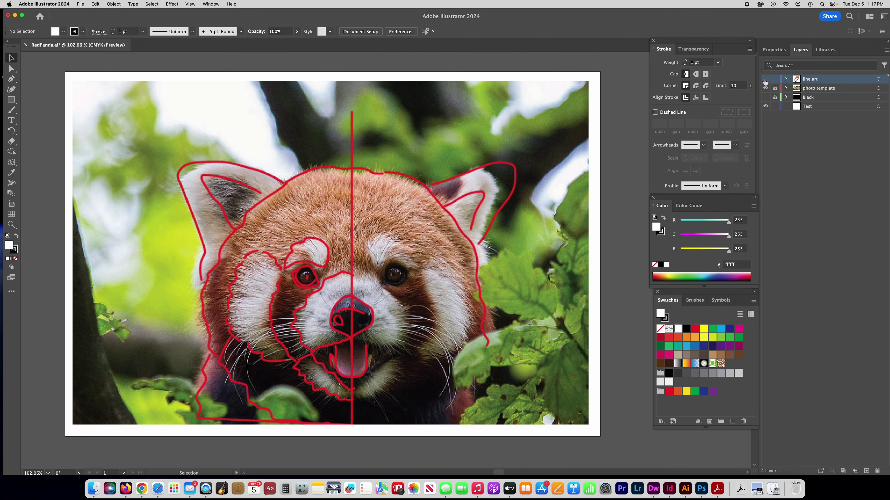
left_click(766, 88)
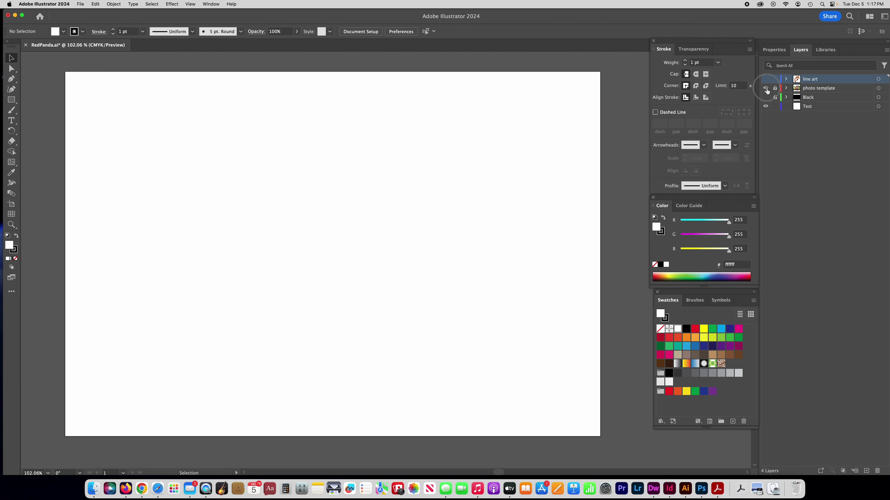
left_click(766, 89)
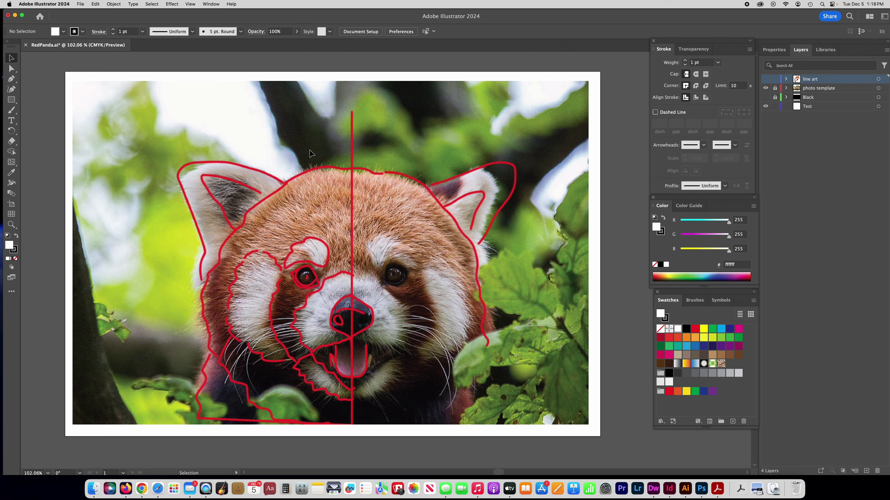
Show the Black and line art layers again and hide the photo template layer
left_click(765, 98)
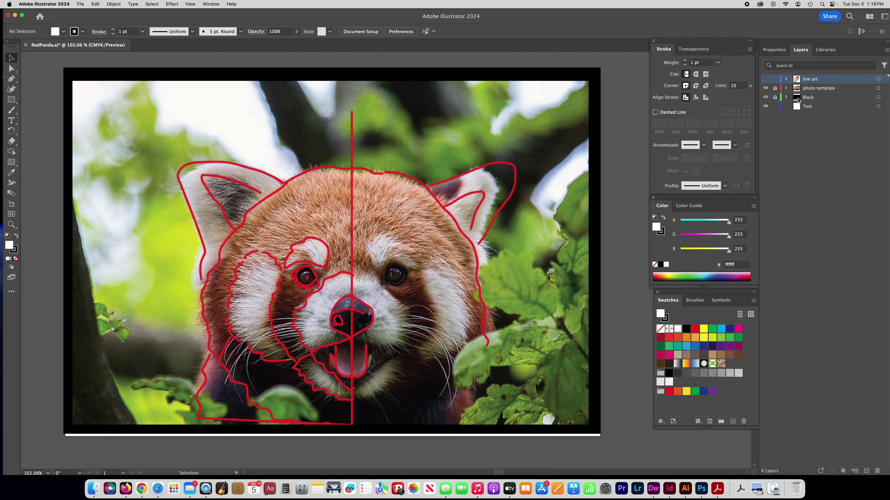
left_click(765, 89)
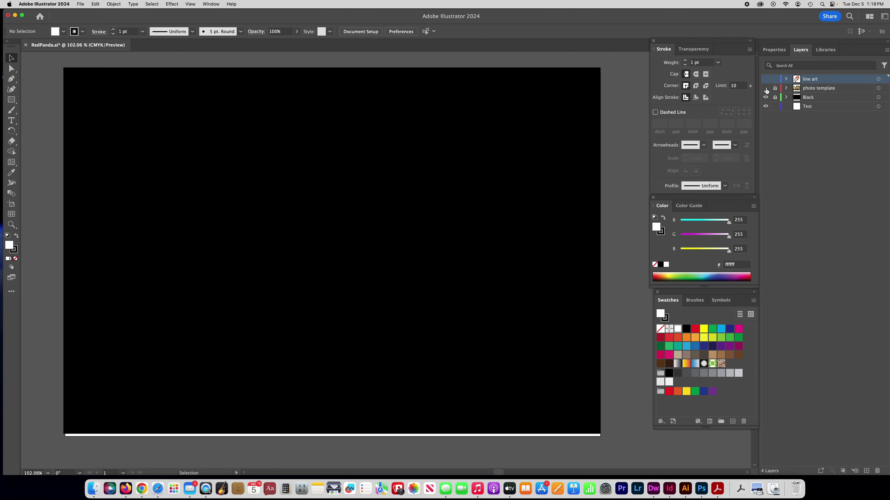
left_click(766, 90)
left_click(766, 90)
left_click(766, 90)
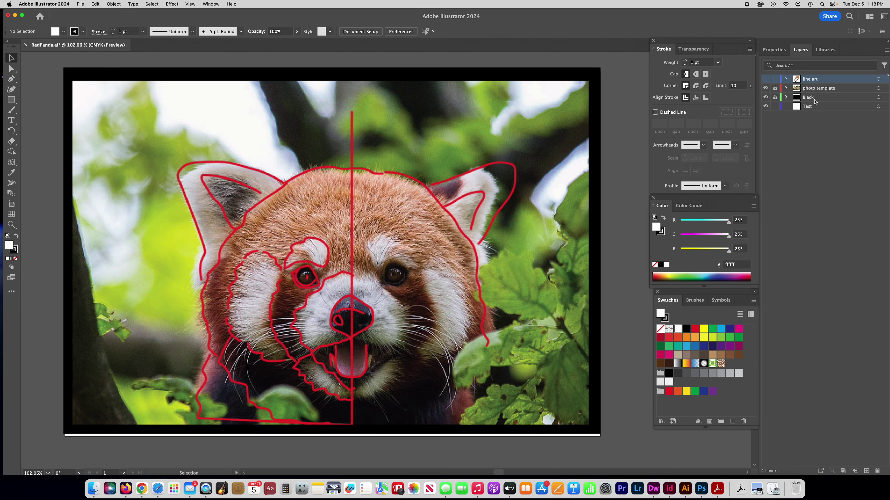
left_click(765, 79)
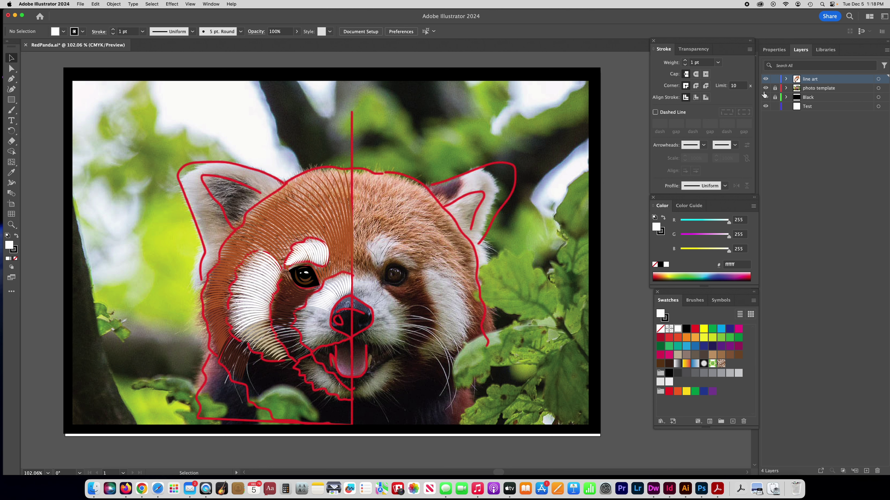
left_click(766, 89)
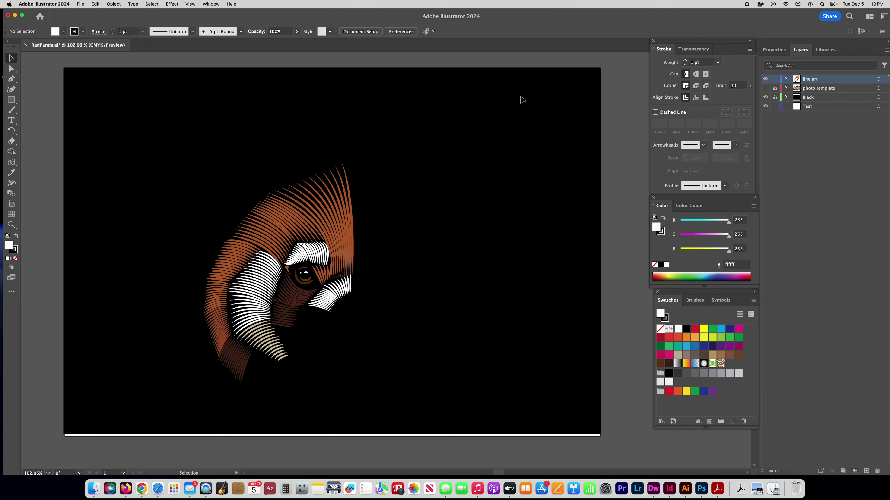
Draw a two-anchor curved path with the Pen tool above the panda's fur
left_click(11, 79)
left_click(272, 130)
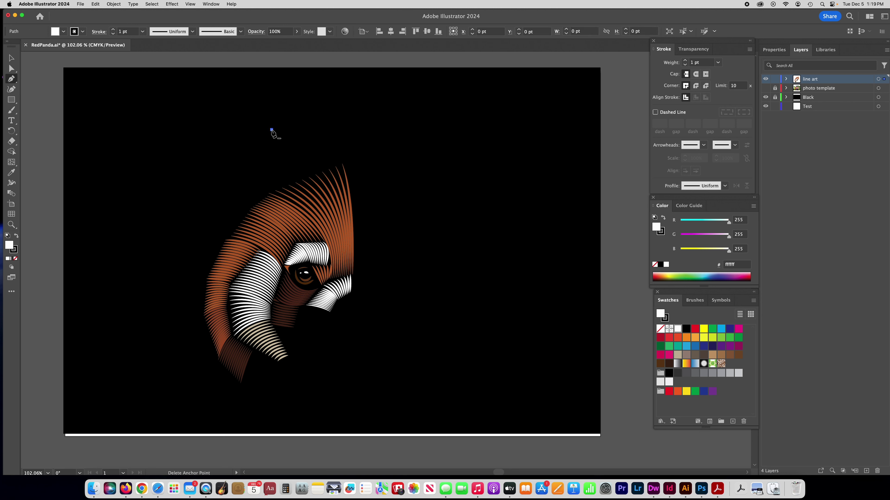
left_click(207, 103)
left_click_drag(207, 103, 165, 103)
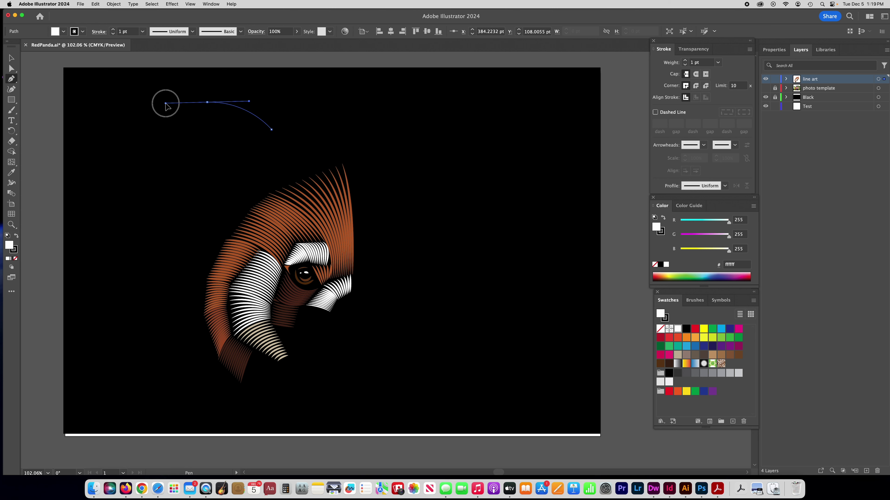
left_click_drag(165, 103, 164, 103)
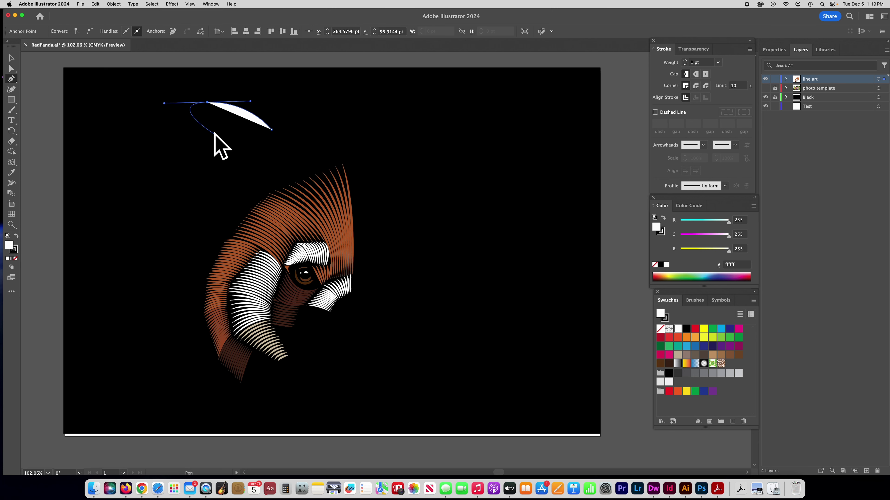
Give the new curve a white stroke and no fill
left_click(11, 58)
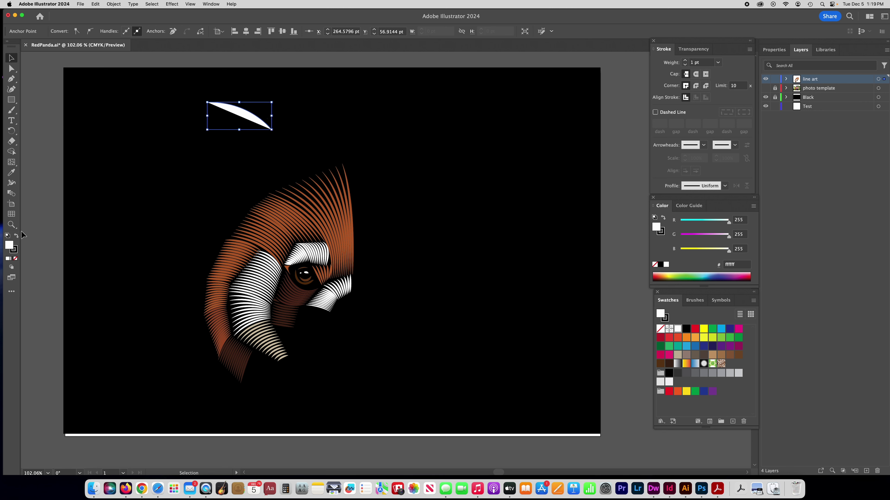
left_click(14, 250)
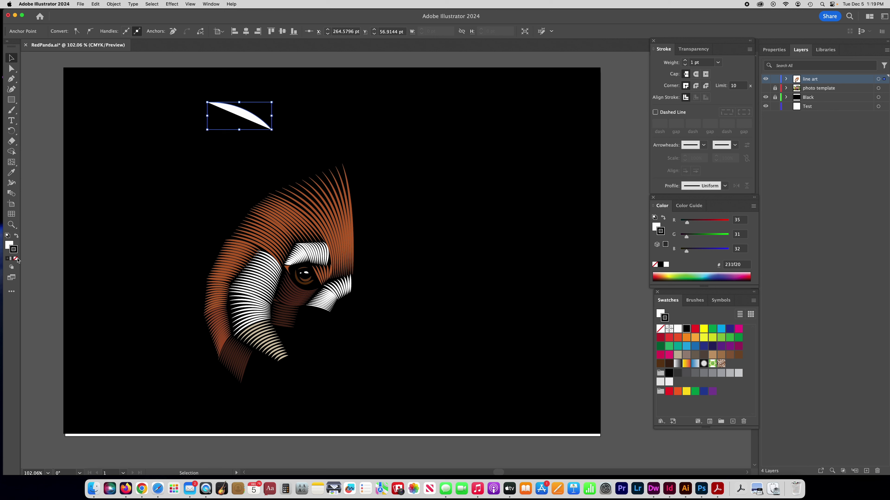
left_click(678, 330)
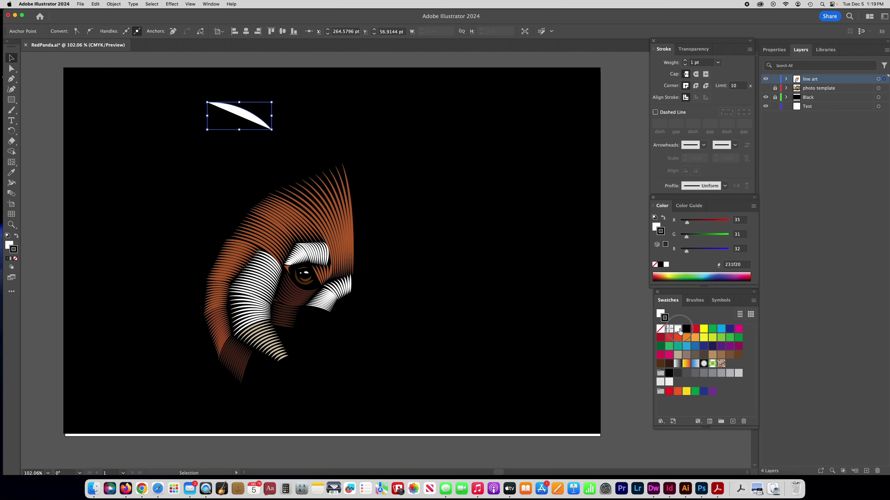
left_click(660, 329)
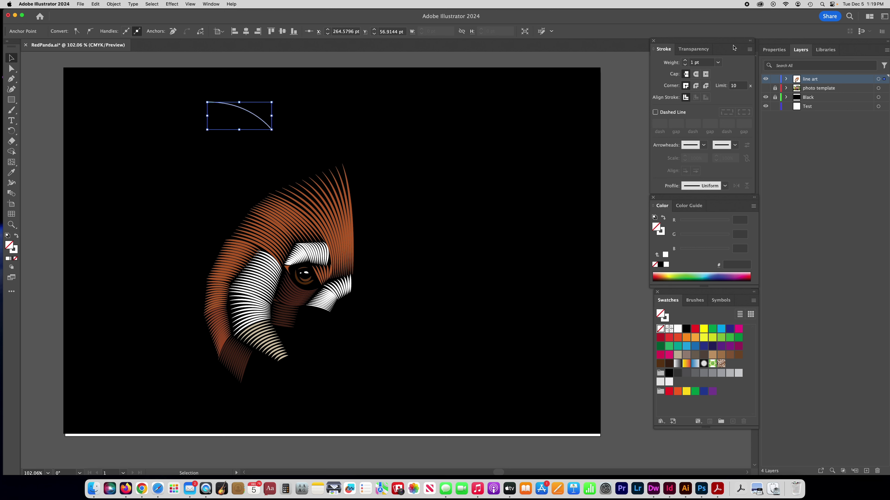
Set the curve's stroke weight to 4 pt with Width Profile 1, then deselect it
left_click(685, 62)
left_click(685, 61)
left_click(685, 62)
left_click(700, 186)
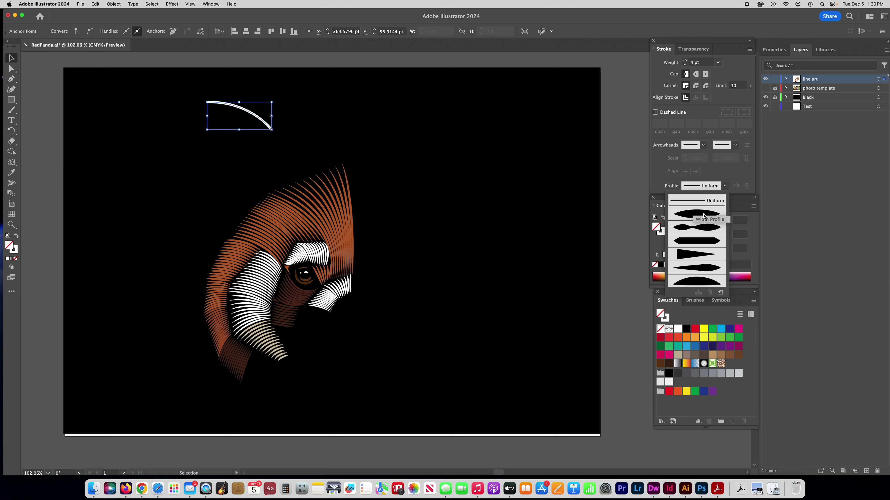
left_click(683, 216)
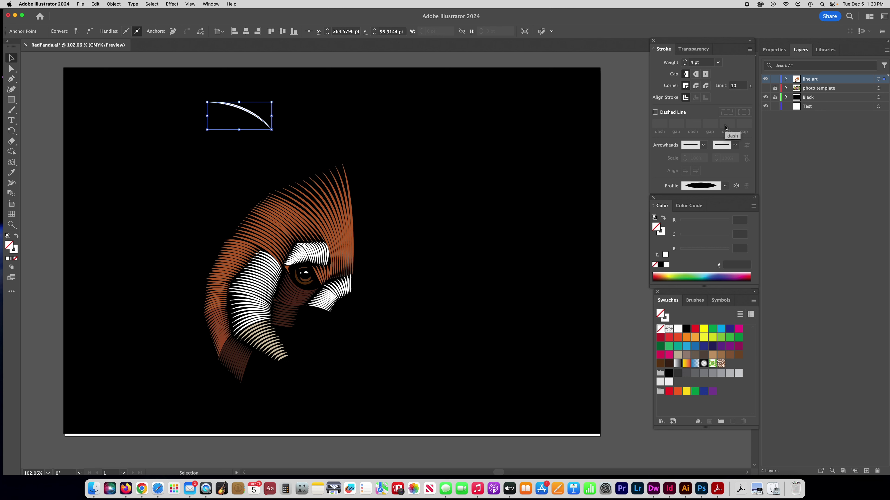
left_click(12, 60)
left_click(84, 107)
Zoom to 200% on the panda's eye and select the fur blends around it
key("space")
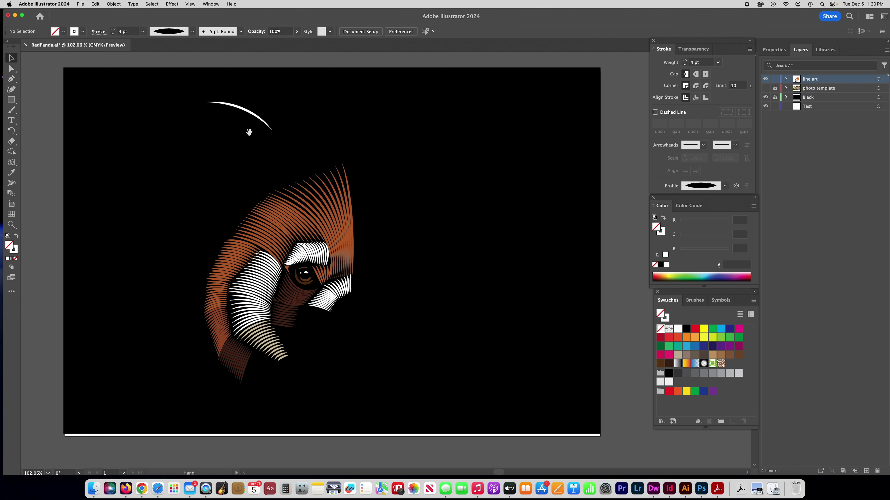
left_click_drag(248, 131, 334, 7)
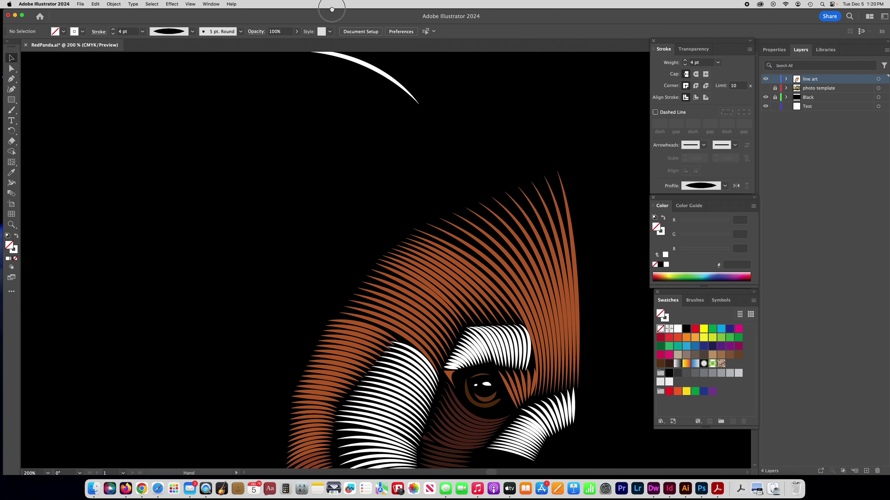
left_click_drag(327, 86, 341, 177)
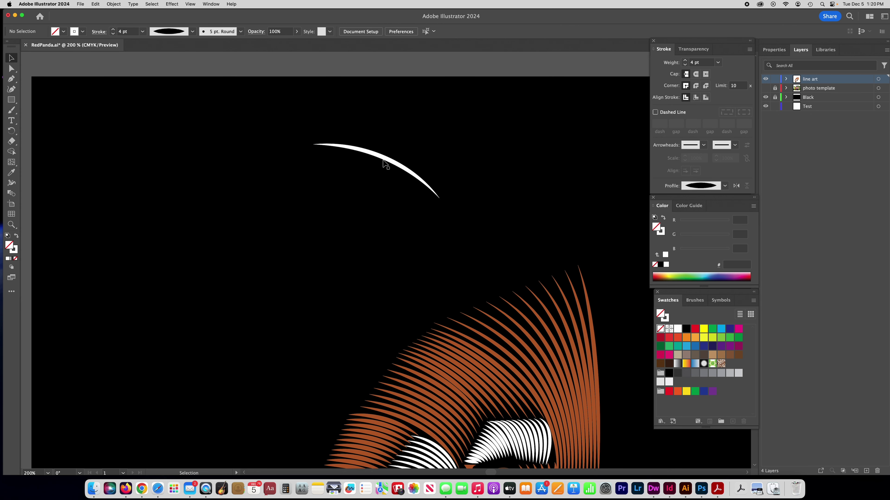
left_click_drag(362, 248, 282, 89)
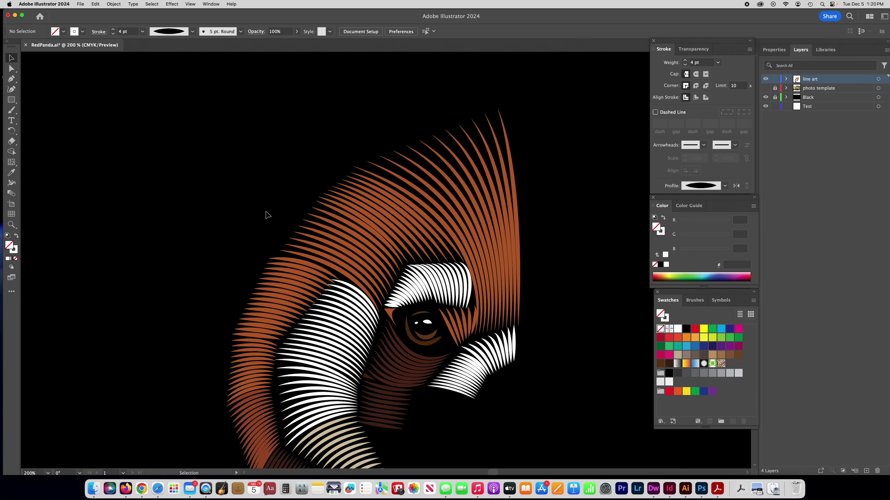
left_click(275, 297)
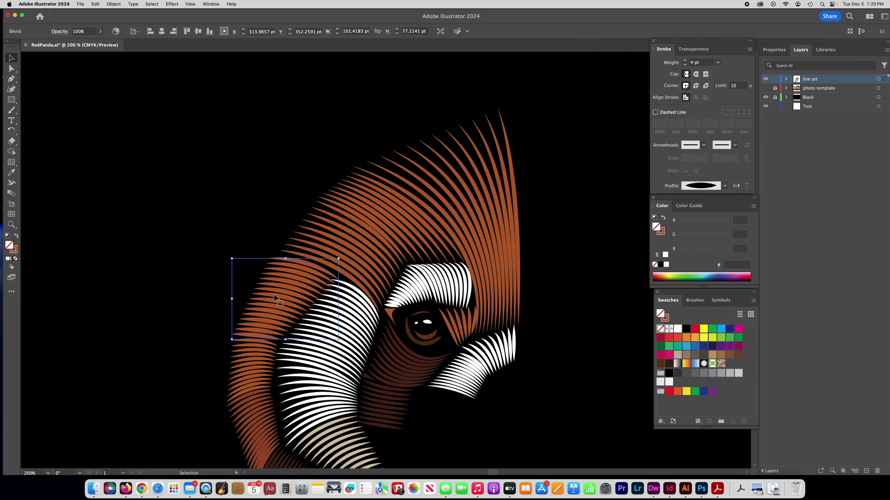
left_click(358, 221)
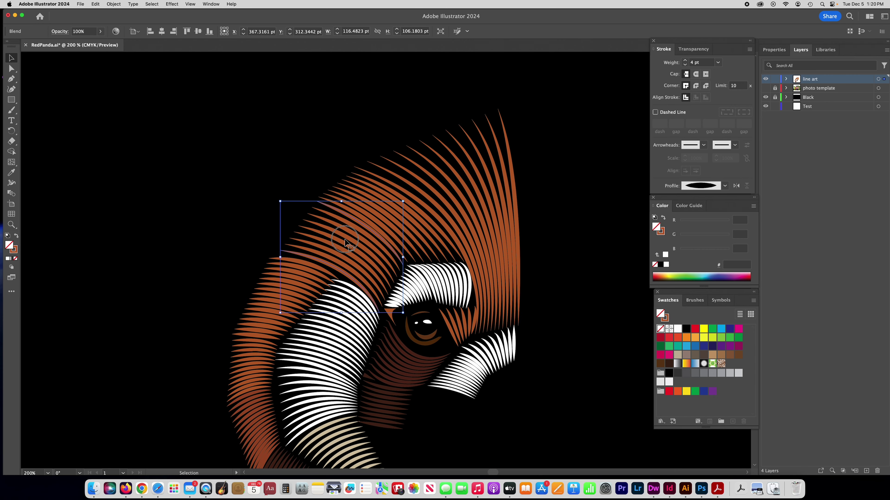
Test-move four fur blends, undoing each move so they stay in place
left_click_drag(345, 242, 235, 187)
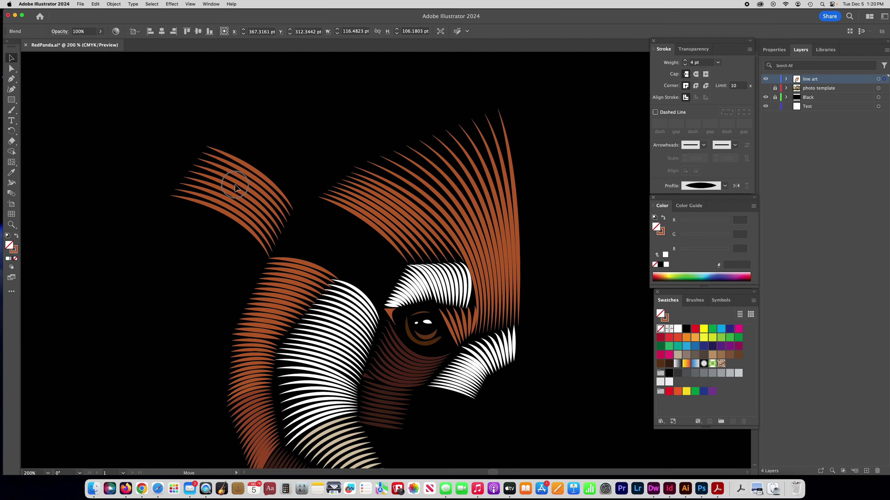
key("super+z")
left_click_drag(267, 295, 168, 250)
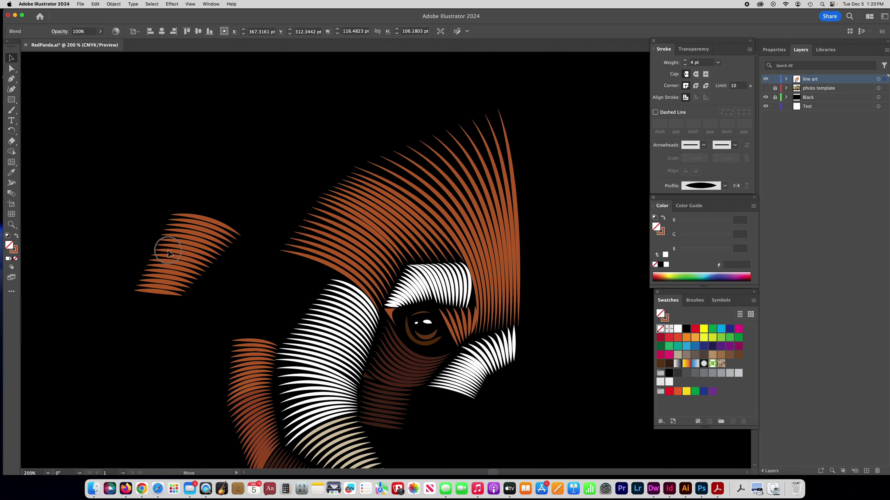
key("super+z")
left_click_drag(251, 375, 134, 375)
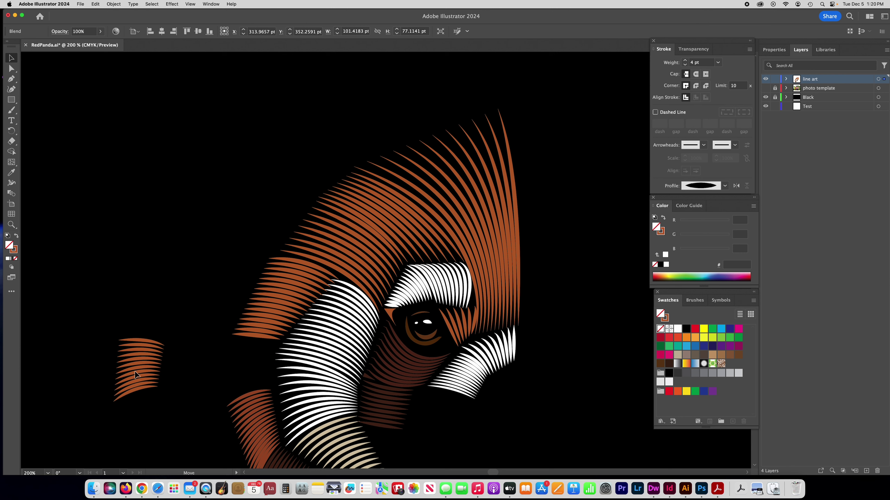
key("super+z")
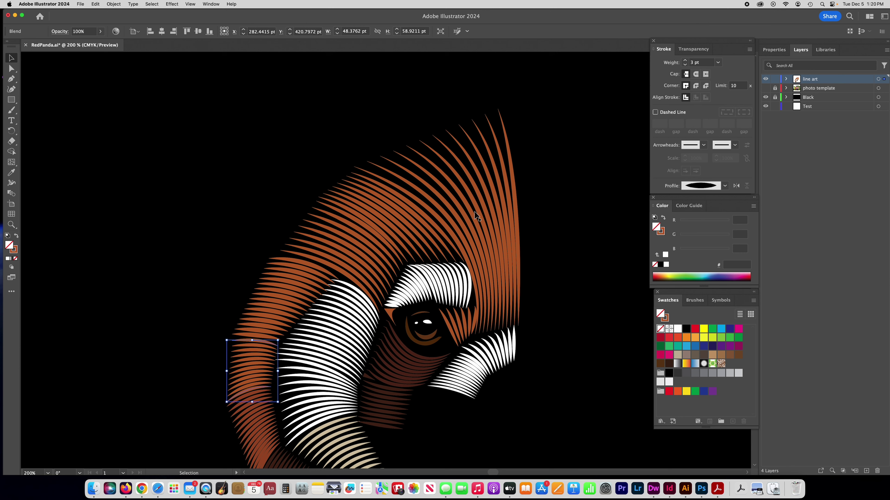
left_click_drag(476, 215, 548, 161)
key("super+z")
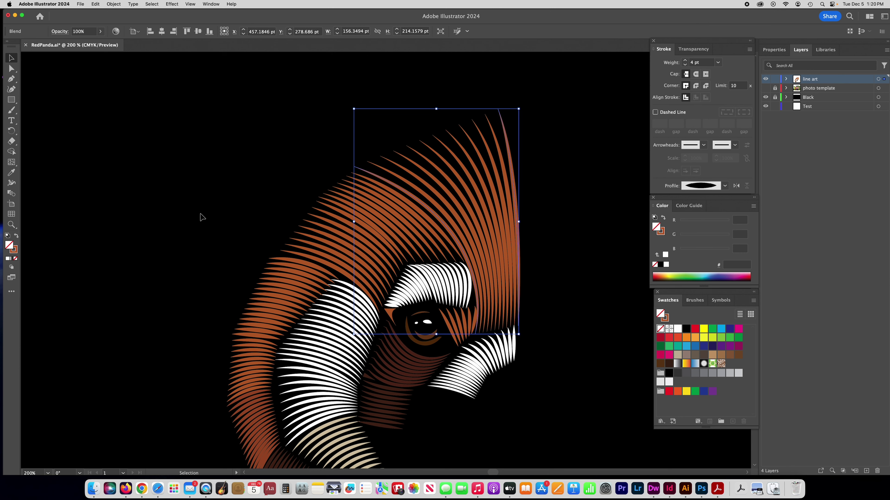
Duplicate the white curve below and left, and scale the copy smaller and flatter
left_click(202, 215)
scroll(282, 222, "up", 5)
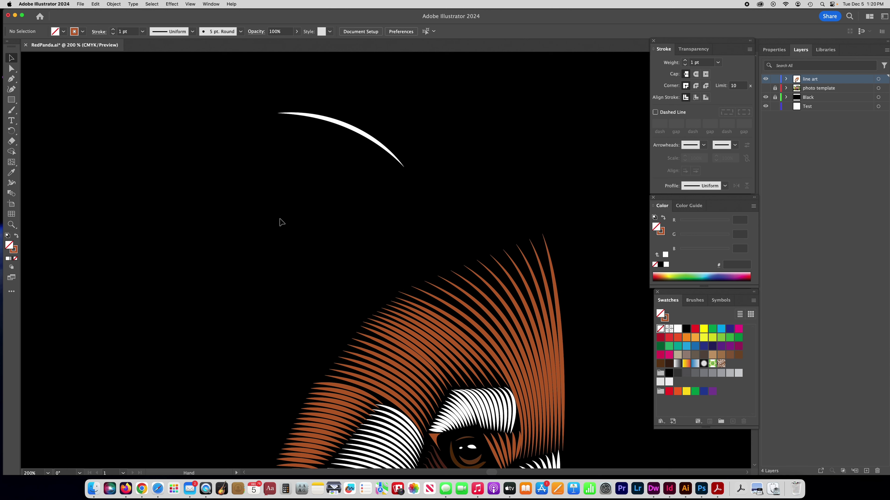
left_click(360, 135)
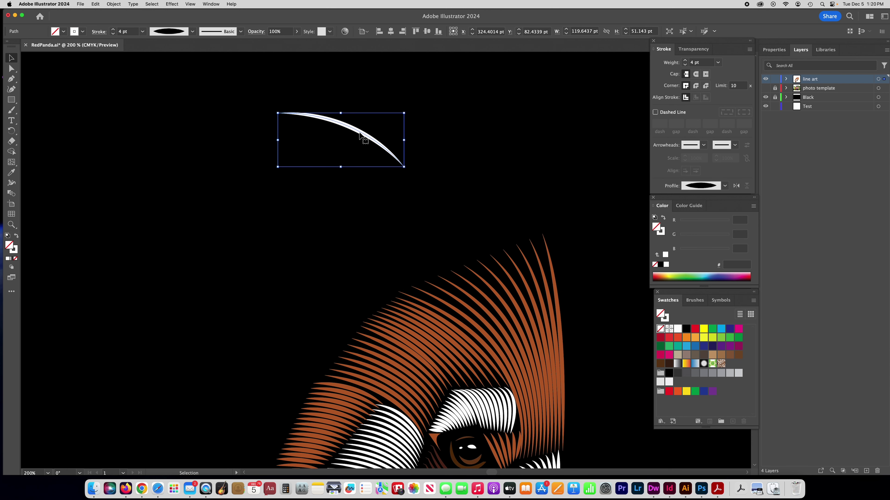
left_click_drag(361, 135, 295, 235)
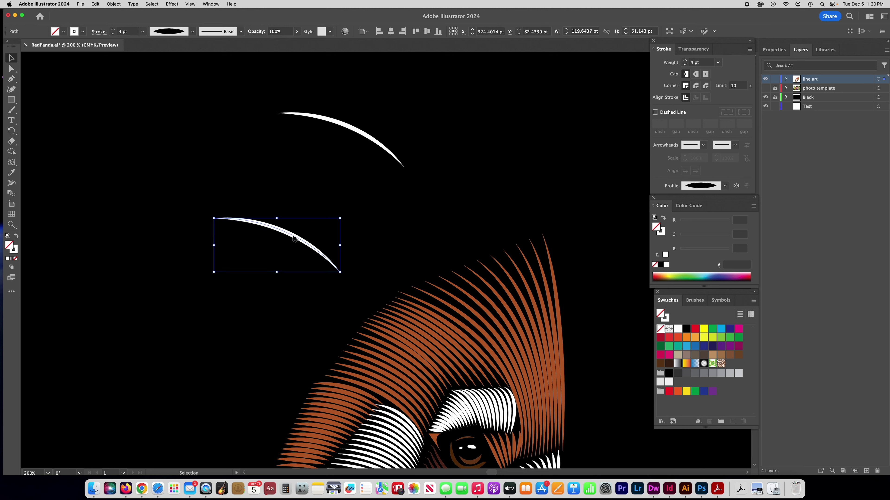
mouse_move(212, 217)
left_mouse_down()
mouse_move(254, 250)
mouse_move(262, 261)
mouse_move(254, 263)
left_mouse_up()
left_click(186, 259)
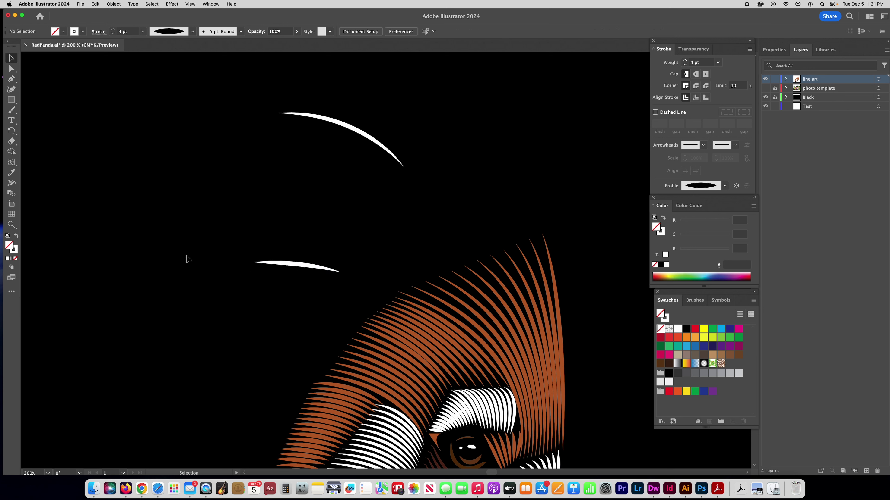
Blend the two curves with 10 specified steps
left_click(307, 115)
left_click(297, 268, "shift")
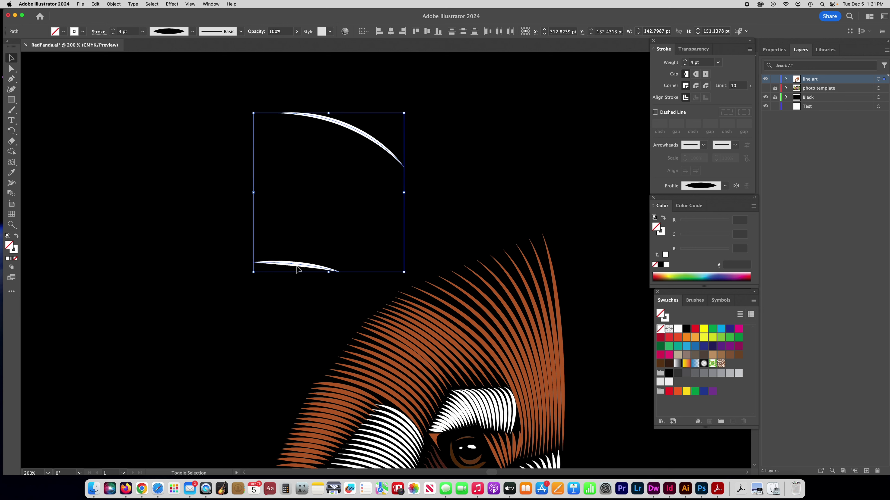
double_click(12, 195)
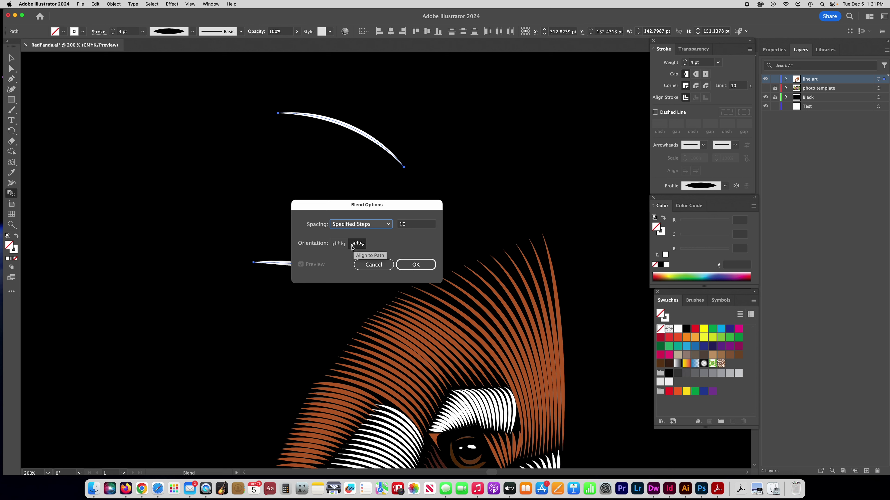
left_click(416, 265)
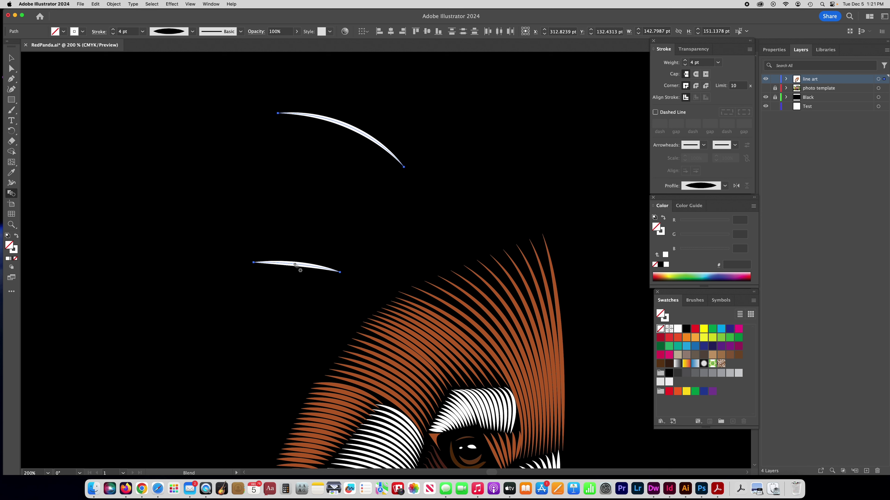
left_click(334, 122)
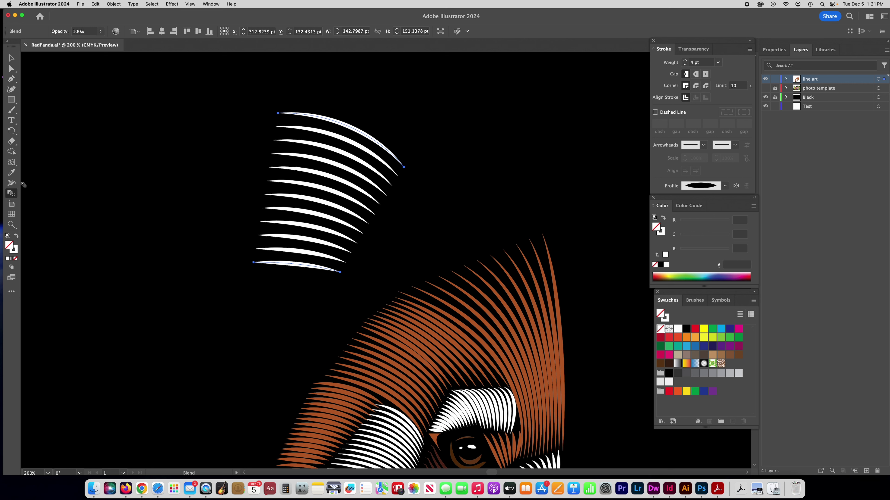
Change the blend to 15 specified steps
double_click(12, 197)
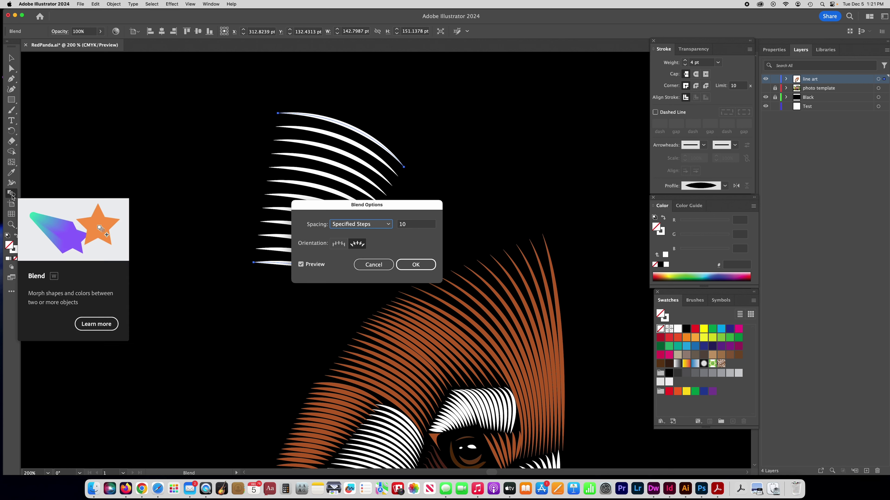
double_click(414, 226)
type("15")
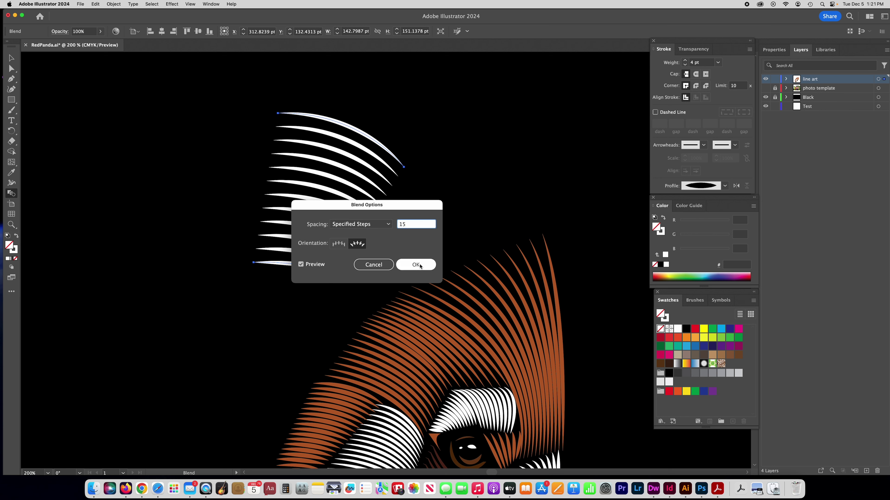
left_click(420, 266)
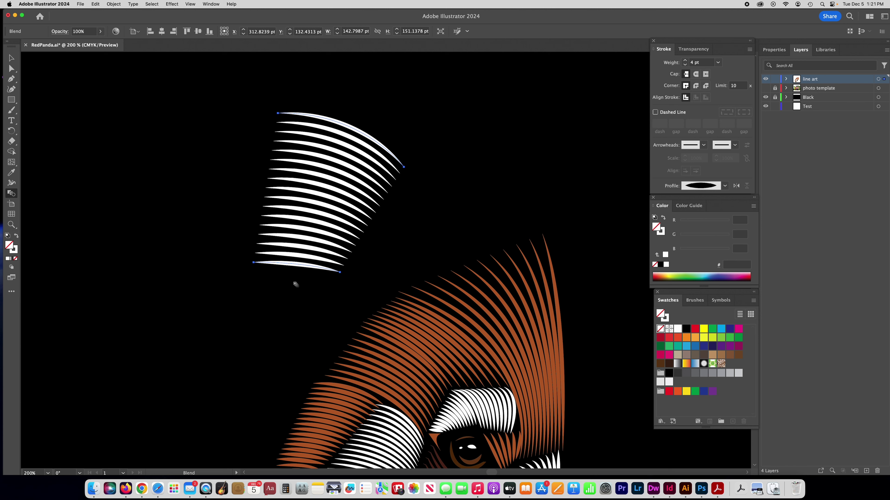
Raise the blend's specified steps to 17
double_click(8, 195)
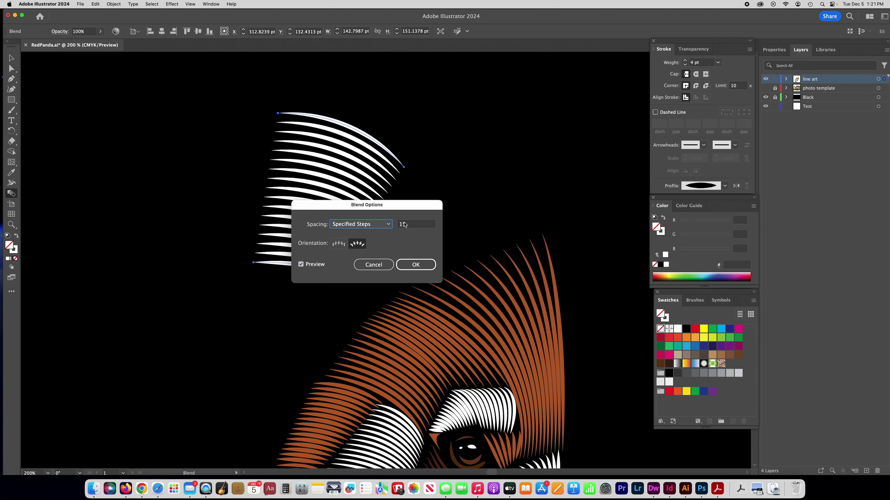
left_click(413, 224)
key("BackSpace")
type("7")
key("Return")
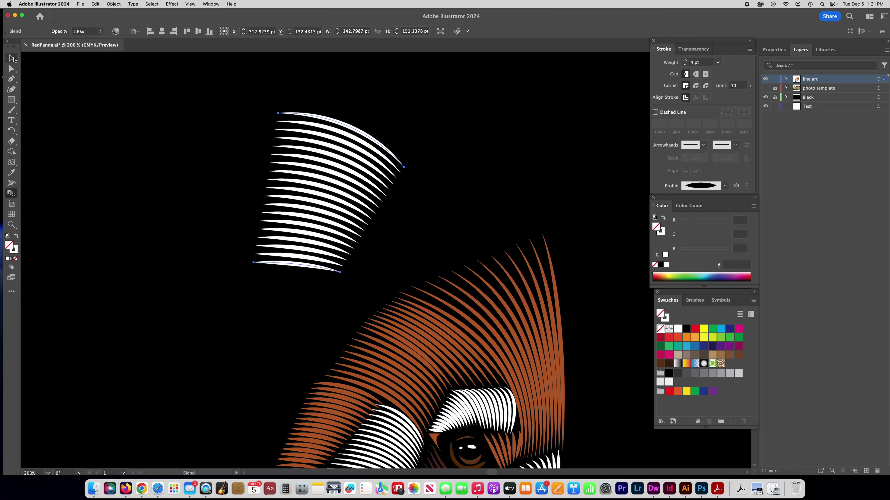
Move the lower curve's end anchor up toward the top curve's end
left_click(12, 69)
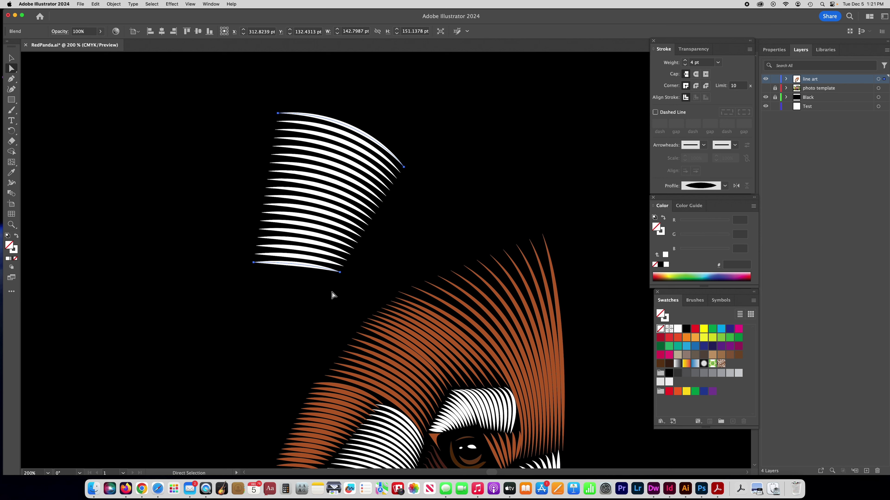
left_click(341, 273)
left_click_drag(341, 273, 345, 270)
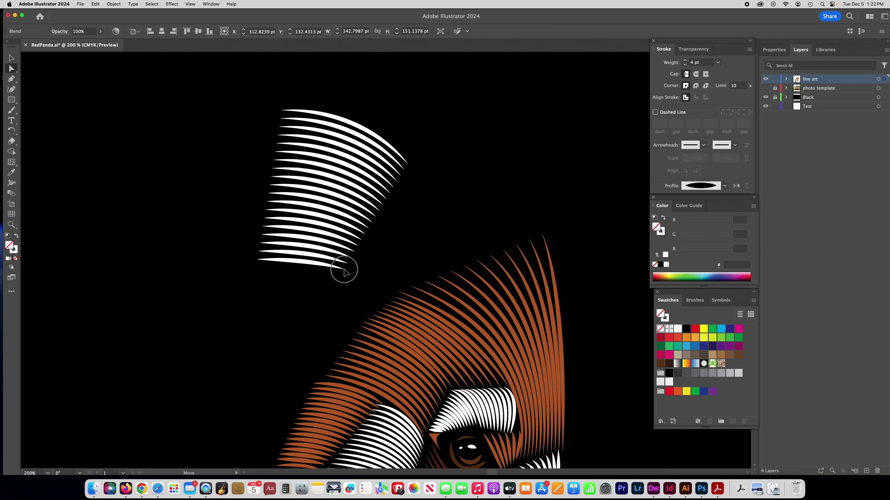
left_click(338, 279)
left_click(343, 270)
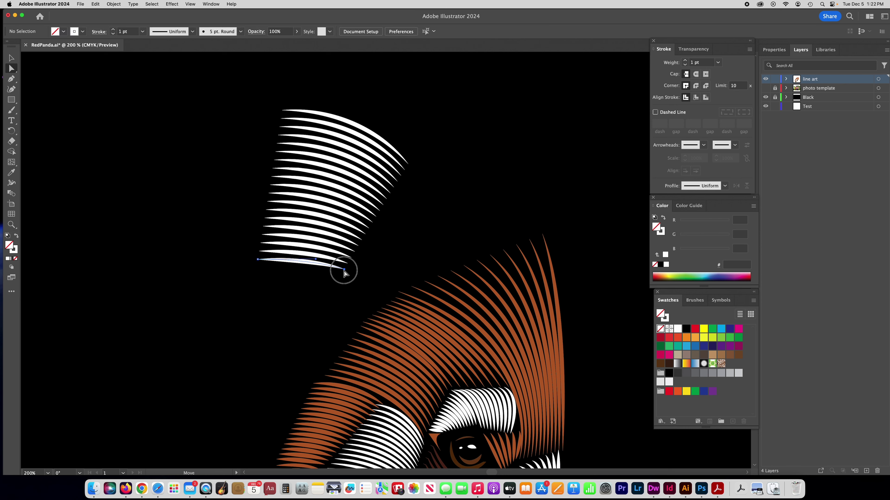
left_click_drag(343, 271, 377, 217)
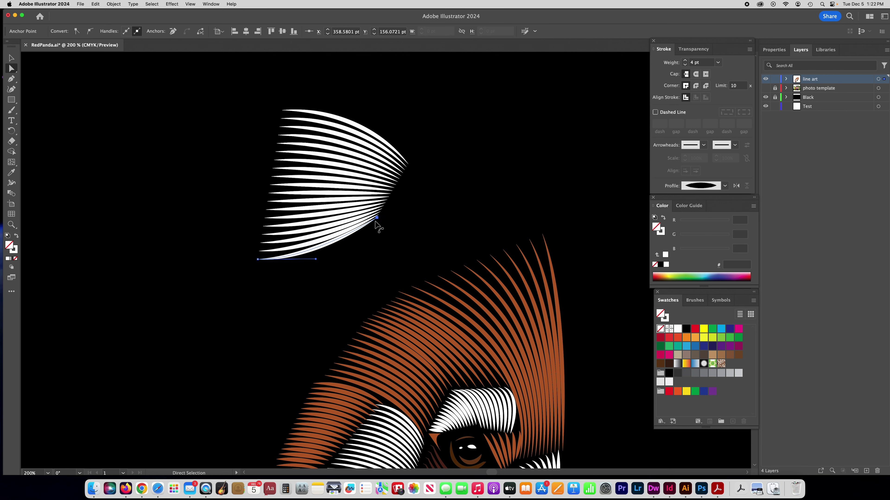
Reshape the upper curve's anchors and handles so strands converge at the tip, then deselect
left_click(282, 111)
left_click_drag(197, 112, 161, 153)
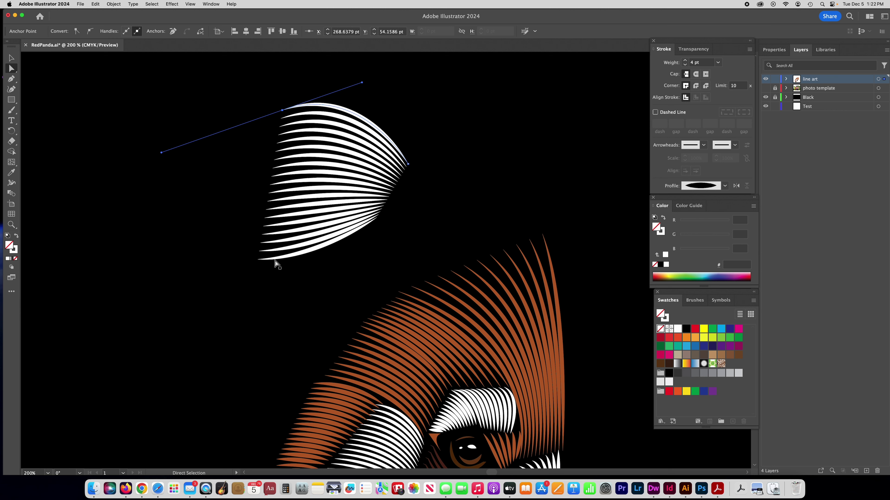
left_click_drag(161, 154, 122, 163)
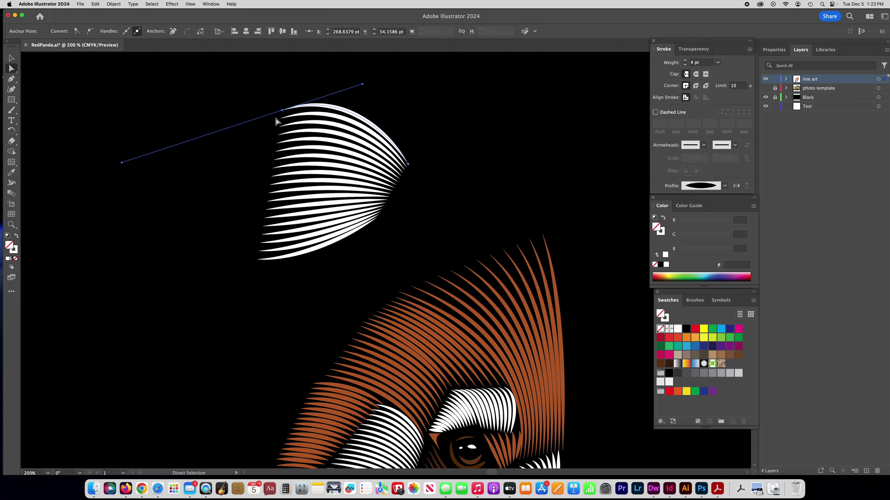
left_click_drag(282, 111, 265, 134)
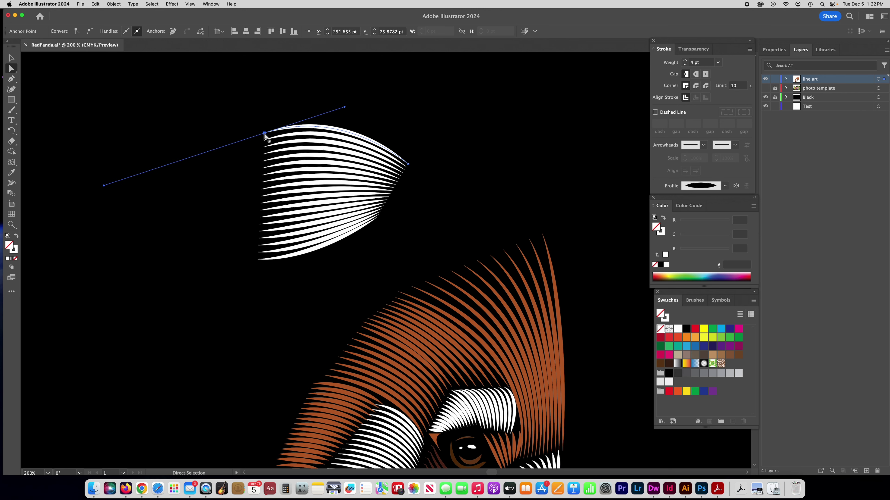
left_click_drag(408, 164, 395, 180)
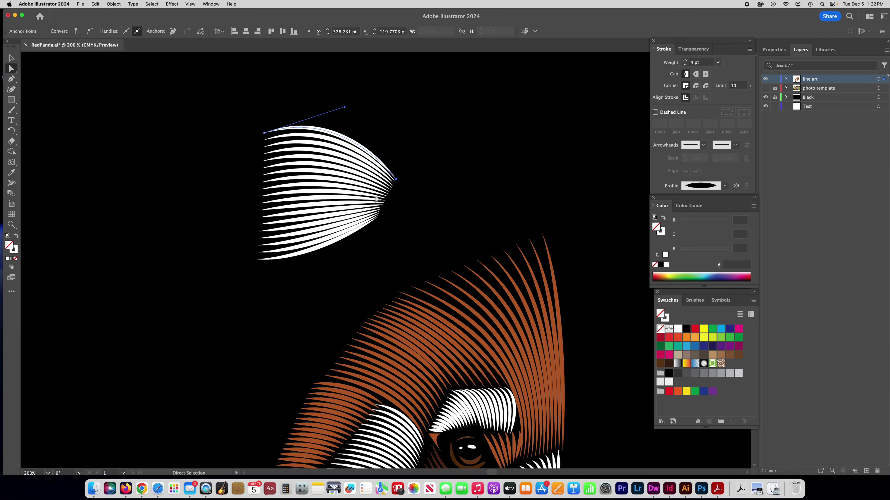
left_click(11, 58)
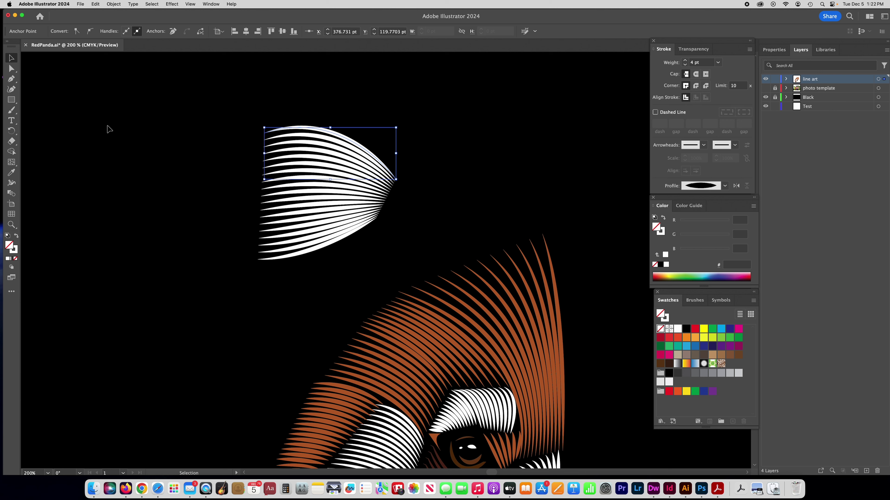
left_click(108, 127)
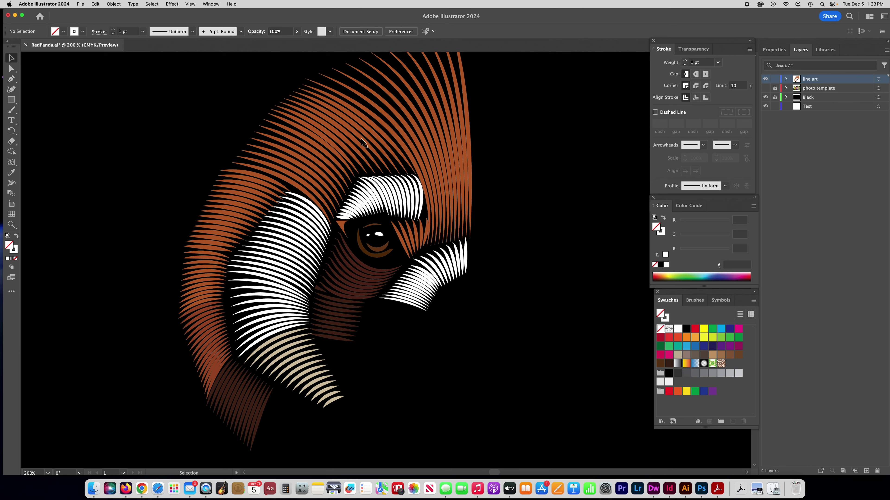
Show the locked photo template layer beneath the line art
left_click(765, 89)
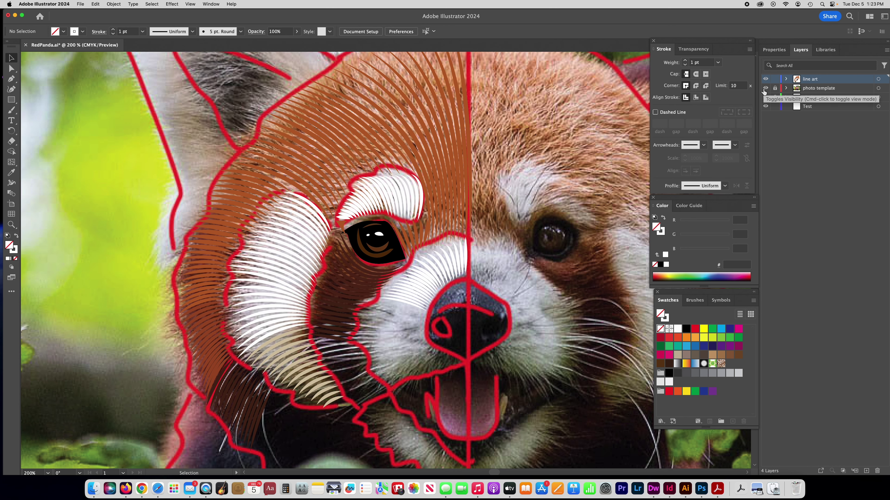
left_click(774, 89)
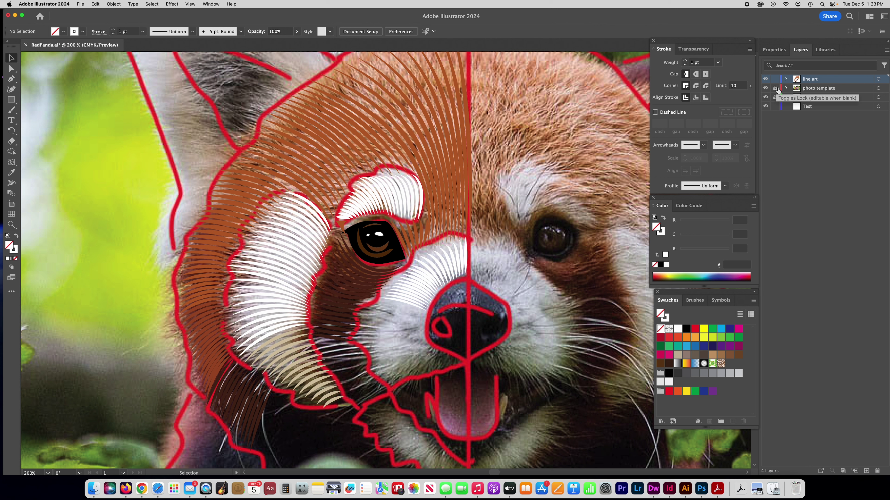
left_click(775, 89)
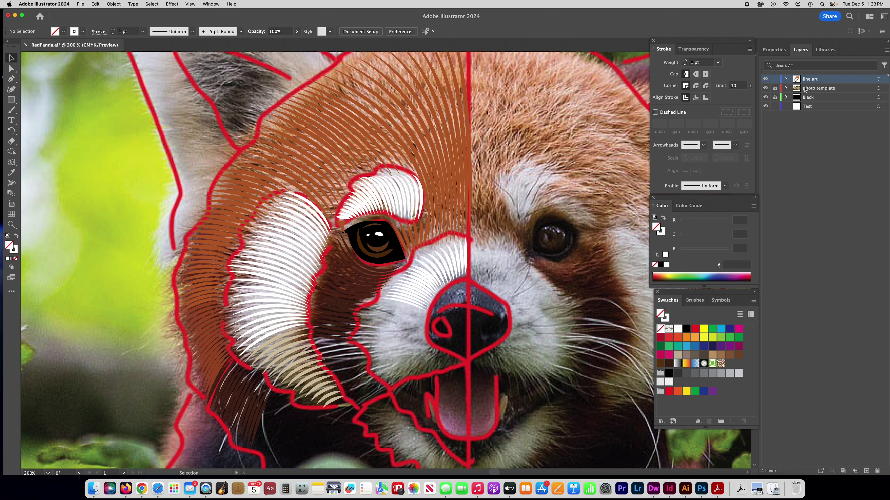
left_click(766, 79)
left_click(765, 79)
Zoom in closely on the panda's nose
key("space")
left_click(395, 335, "super")
left_click(400, 278, "super")
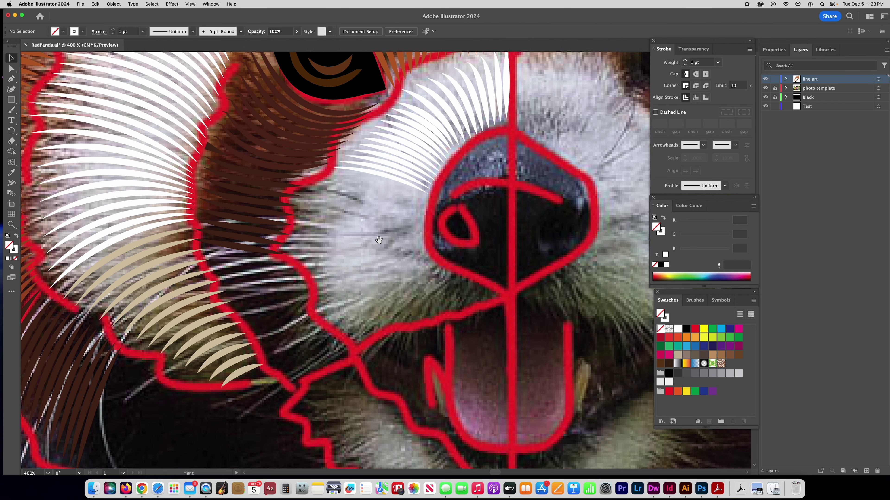
left_click(11, 79)
Draw a curved path beside the muzzle starting at the nose outline
left_click(427, 197)
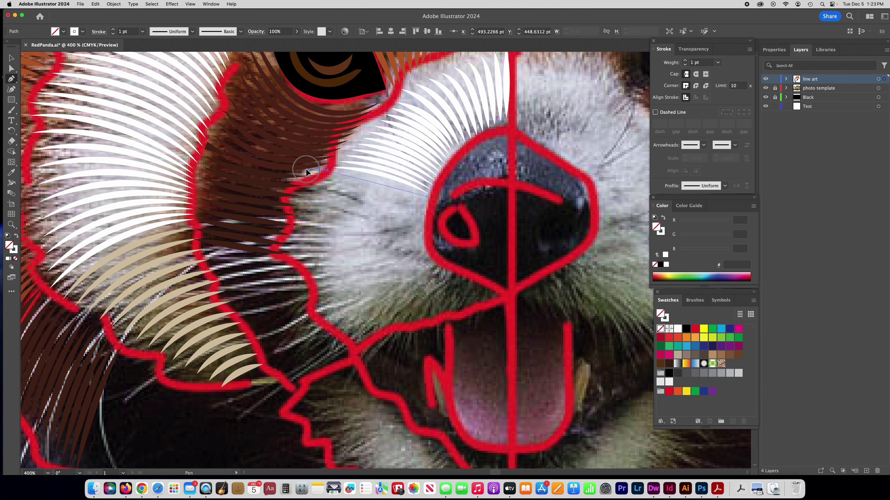
left_click_drag(306, 170, 258, 170)
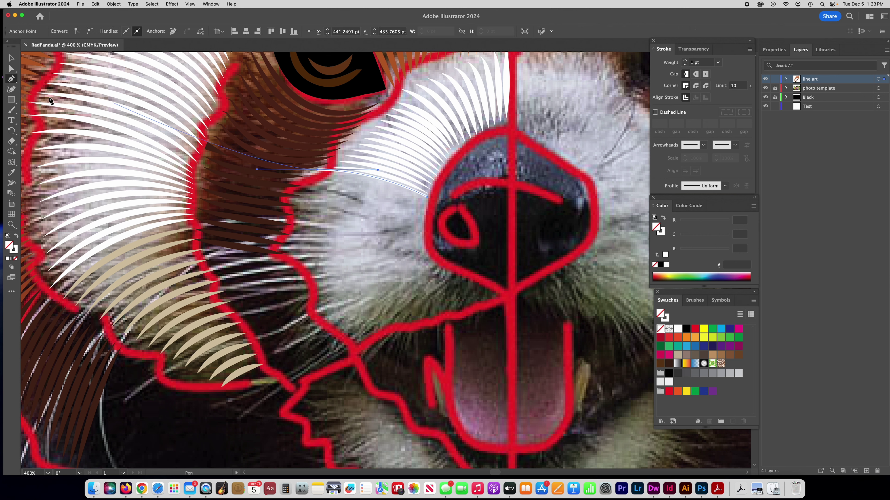
left_click(9, 69)
Give the muzzle path a 3 pt stroke with Width Profile 1
left_click(685, 61)
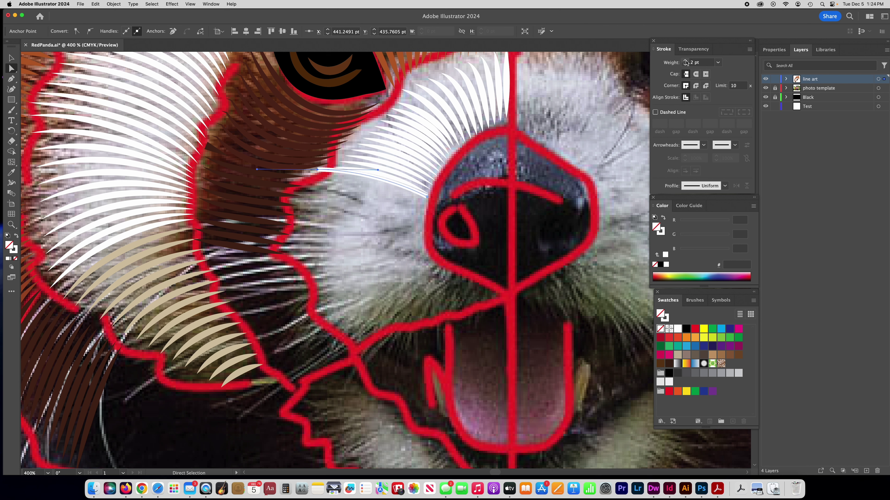
left_click(686, 61)
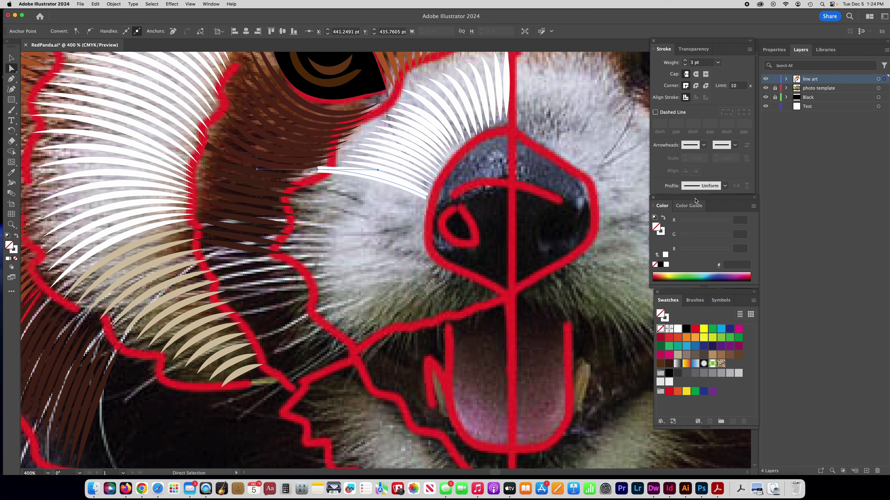
left_click(702, 187)
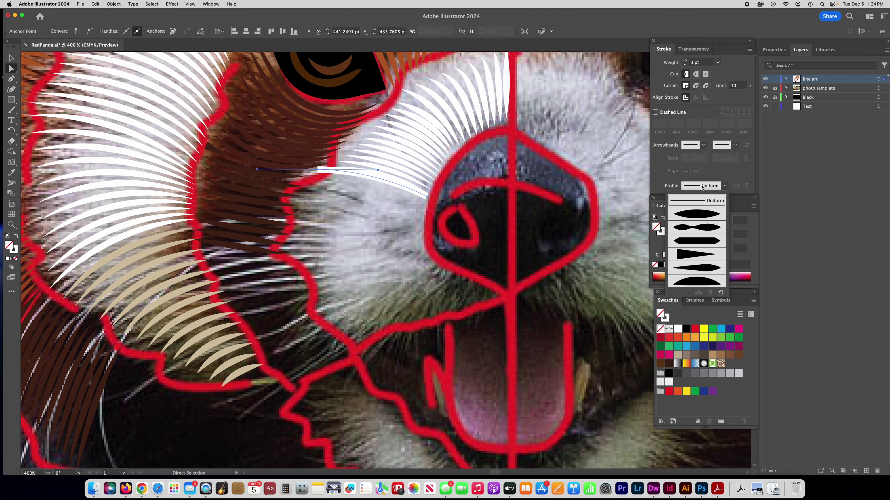
left_click(699, 215)
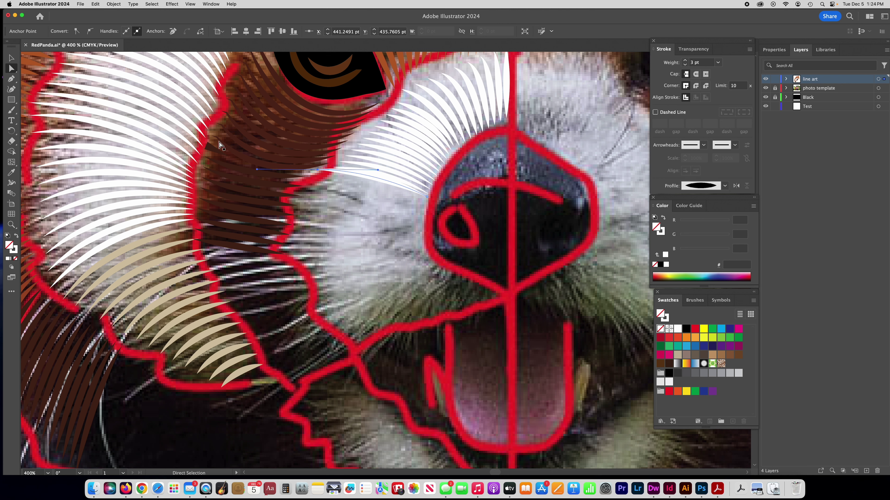
left_click(10, 58)
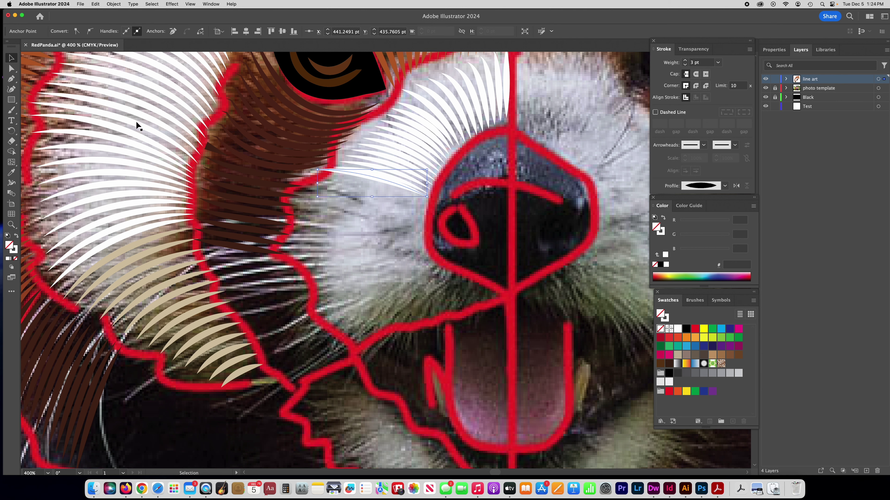
Nudge the white stroke into place and Alt-drag a copy below it, rotated counterclockwise and widened
left_click_drag(354, 173, 356, 177)
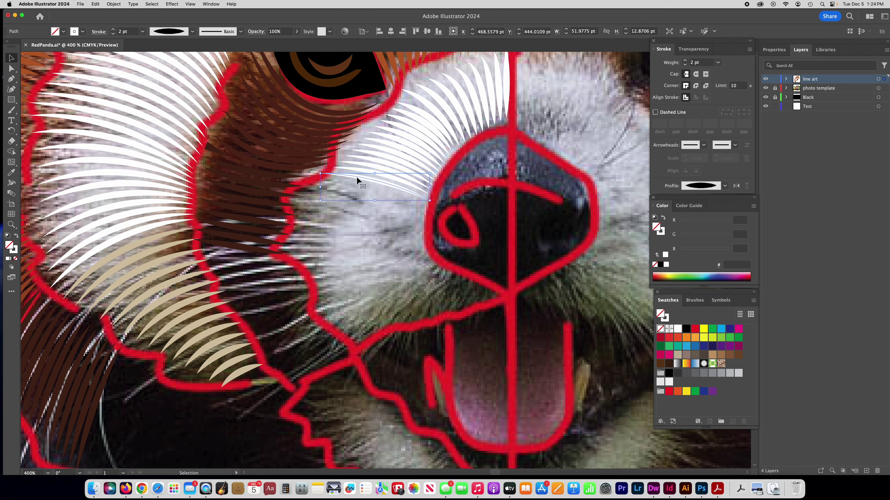
left_click_drag(358, 180, 349, 224)
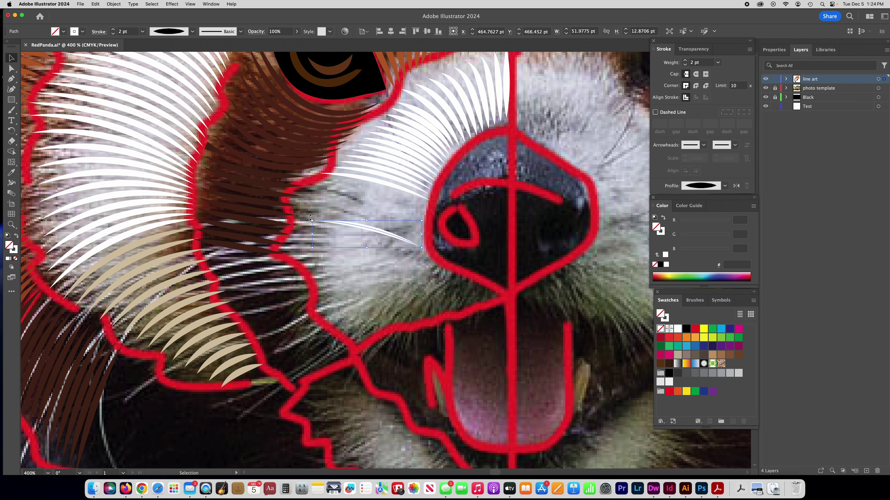
mouse_move(309, 219)
left_mouse_down()
mouse_move(310, 269)
mouse_move(293, 281)
left_mouse_up()
left_click_drag(378, 234, 374, 235)
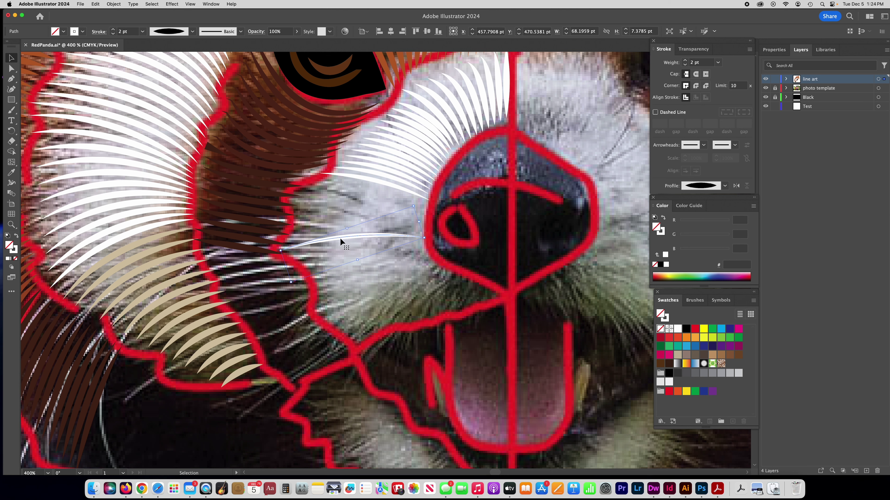
Blend the two white strokes into a fan of fine lines beside the nose
left_click(350, 174, "shift")
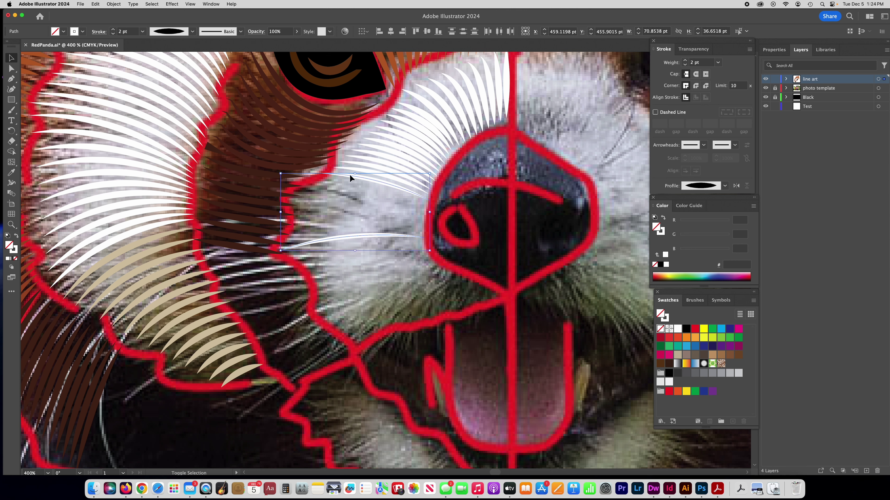
left_click(11, 193)
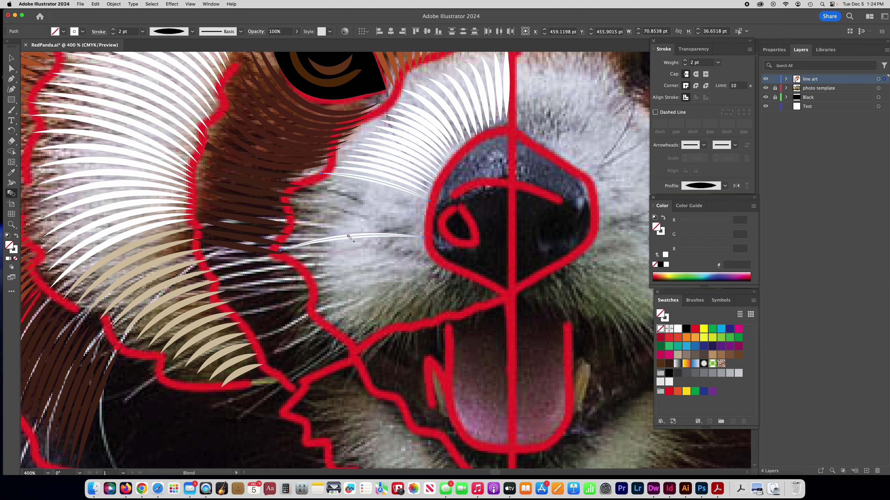
left_click(346, 237)
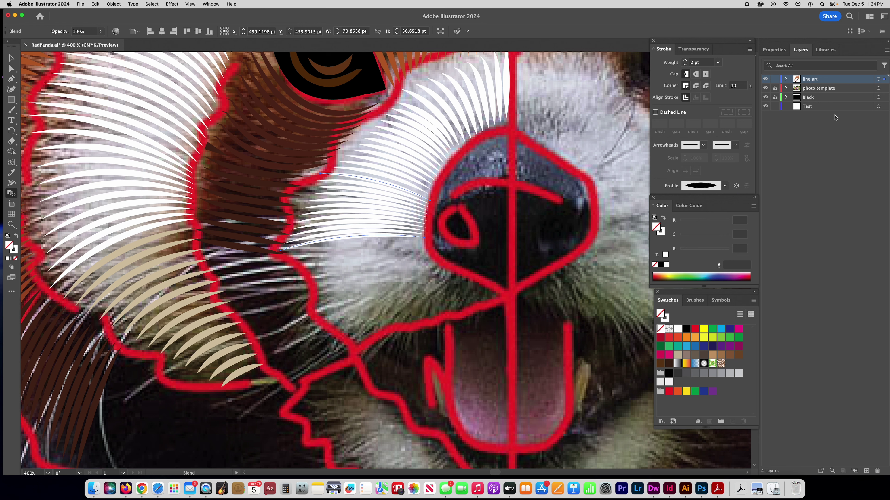
Hide the photo template and nudge the white cheek blend slightly downward into place
left_click(765, 88)
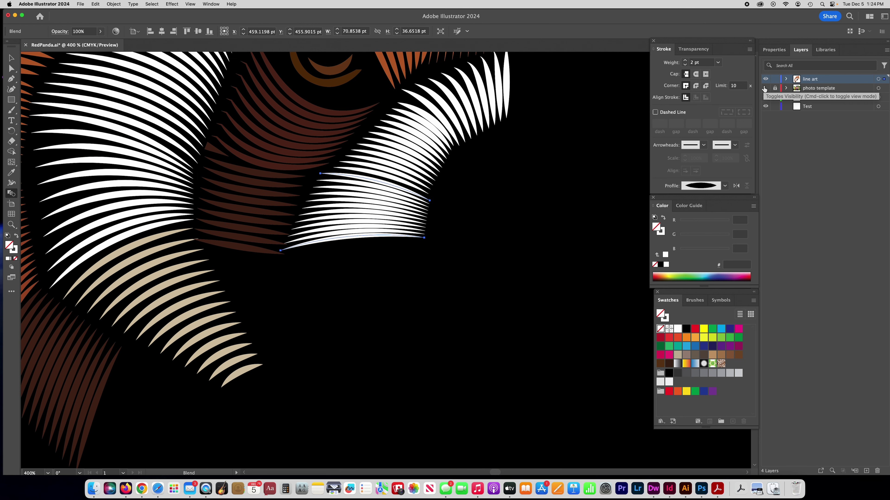
left_click(11, 58)
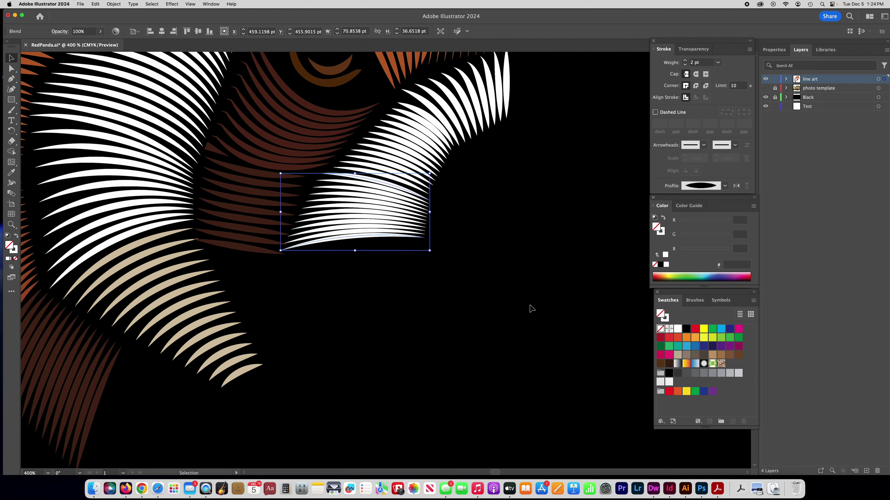
left_click(530, 309)
left_click(366, 222)
mouse_move(366, 222)
left_mouse_down()
mouse_move(445, 239)
mouse_move(365, 232)
left_mouse_up()
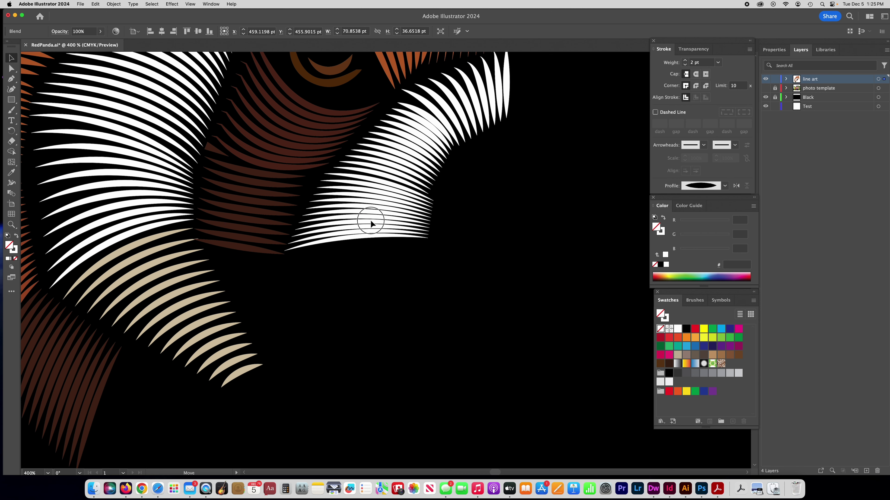
left_click_drag(370, 225, 368, 223)
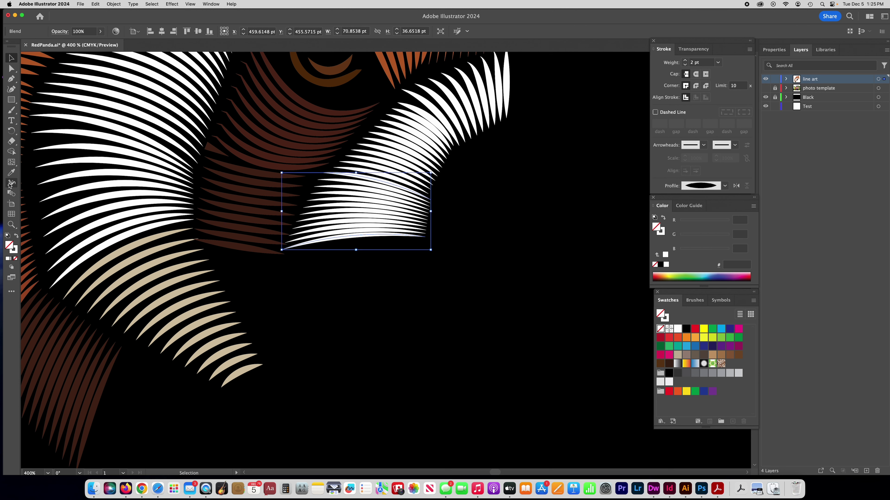
Check the Blend options without changes, zoom out to the whole panda, and show the photo template again
double_click(12, 195)
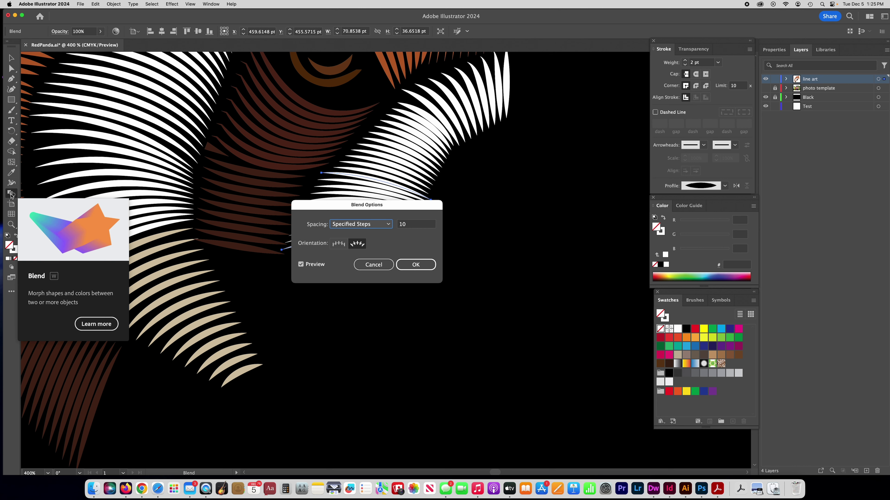
left_click(363, 265)
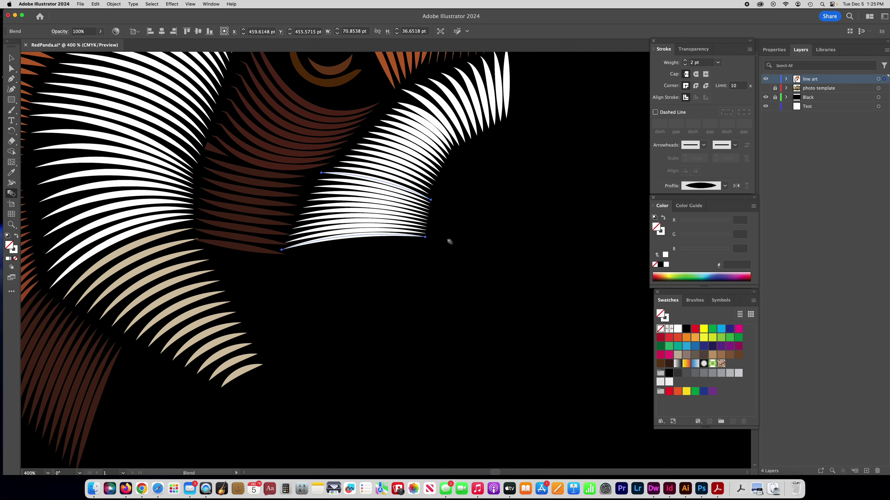
left_click(386, 209, "alt+super")
key("super+equal")
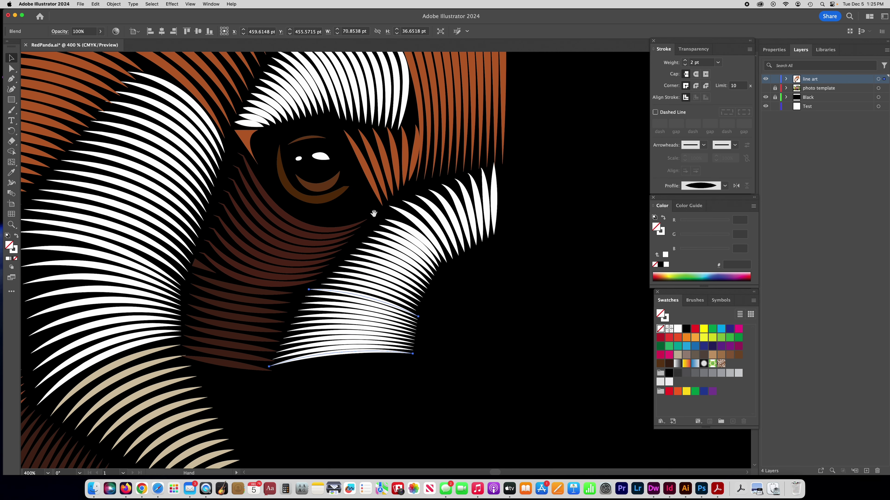
key("super+minus")
key("super+minus")
key("super+minus")
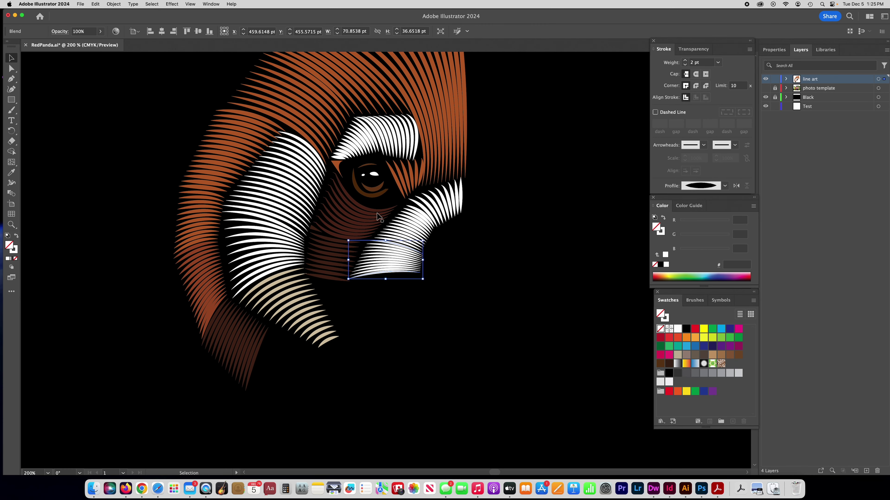
left_click(765, 89)
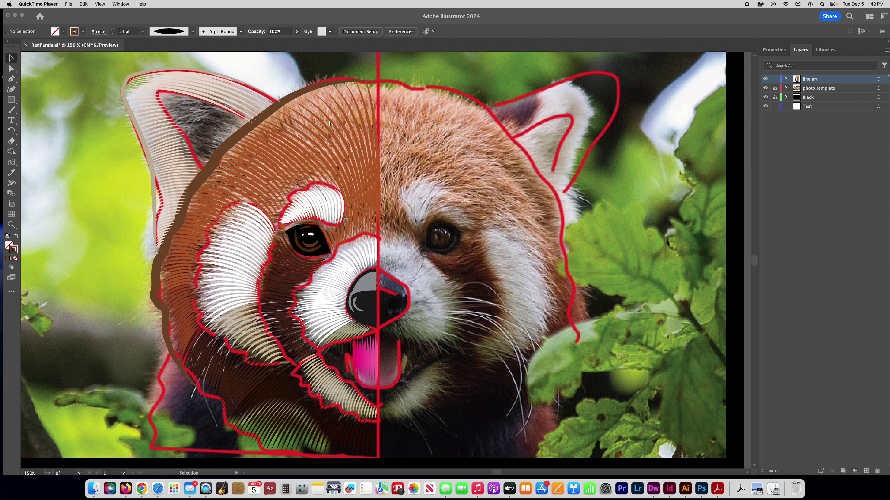
Return to Illustrator and hide the photo template layer, leaving the line art on black
left_click(775, 91)
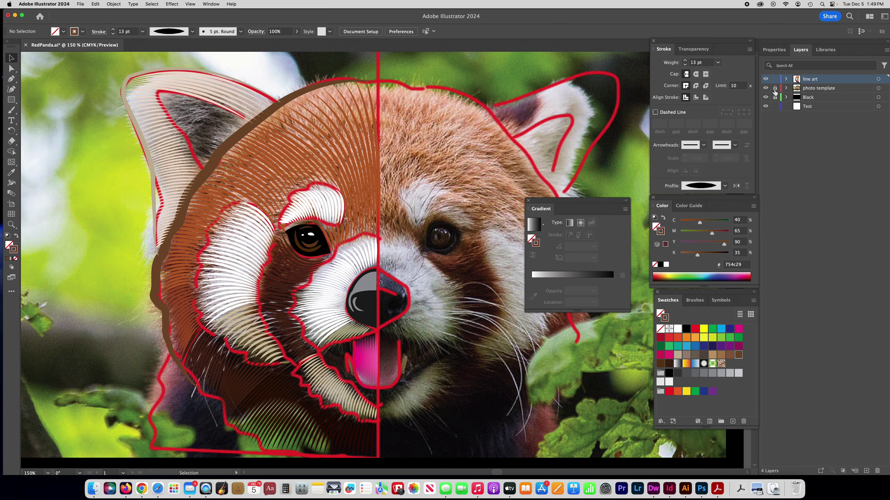
left_click(765, 89)
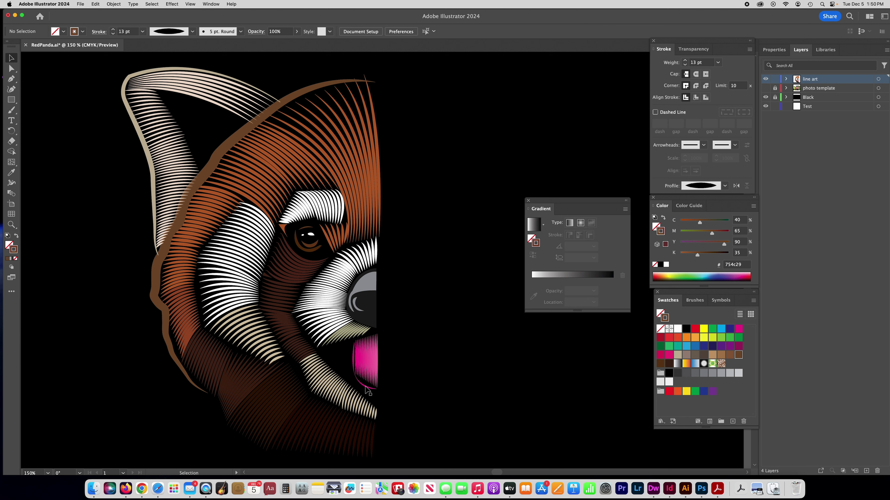
Bring the brown face outline to the front with Object > Arrange > Bring to Front
left_click(212, 174)
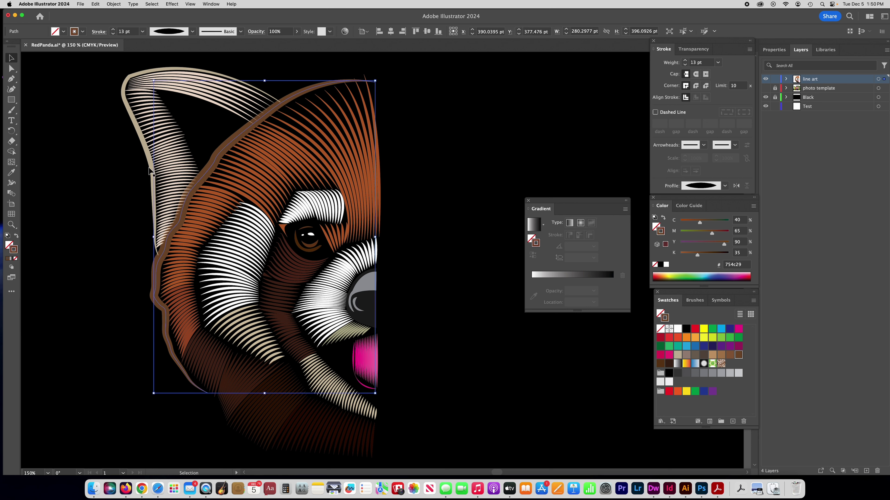
left_click(111, 4)
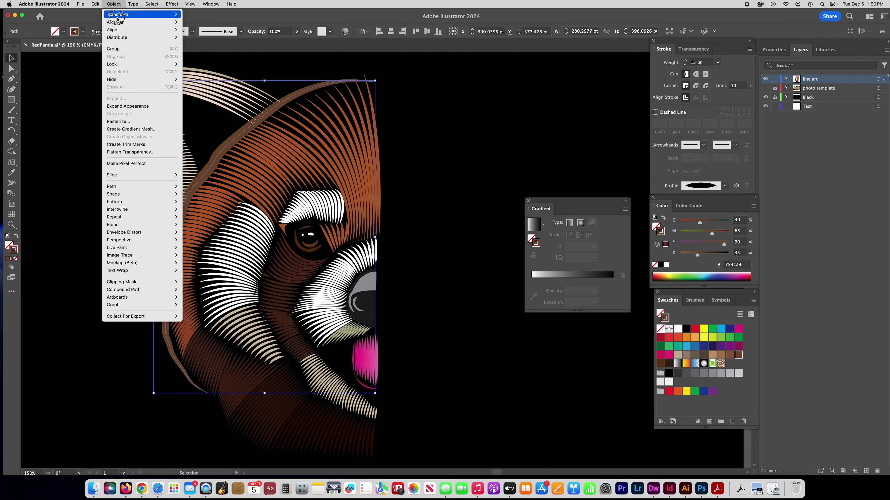
mouse_move(121, 22)
left_click(192, 25)
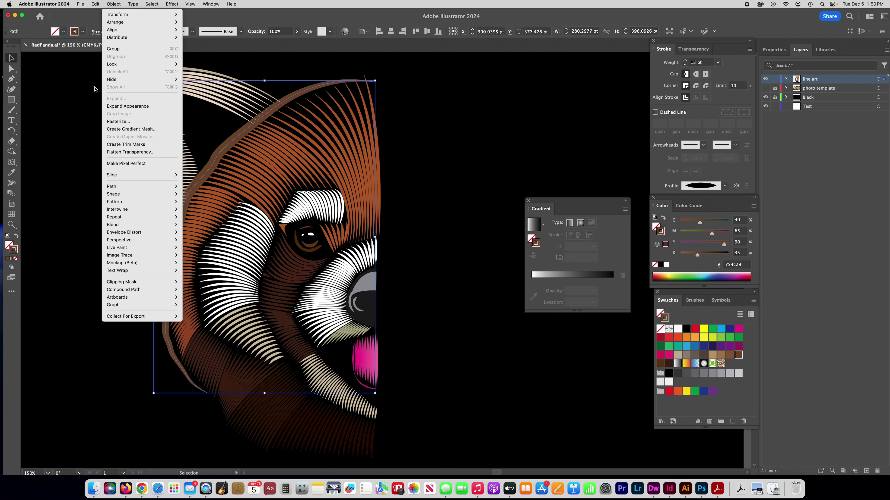
left_click(72, 174)
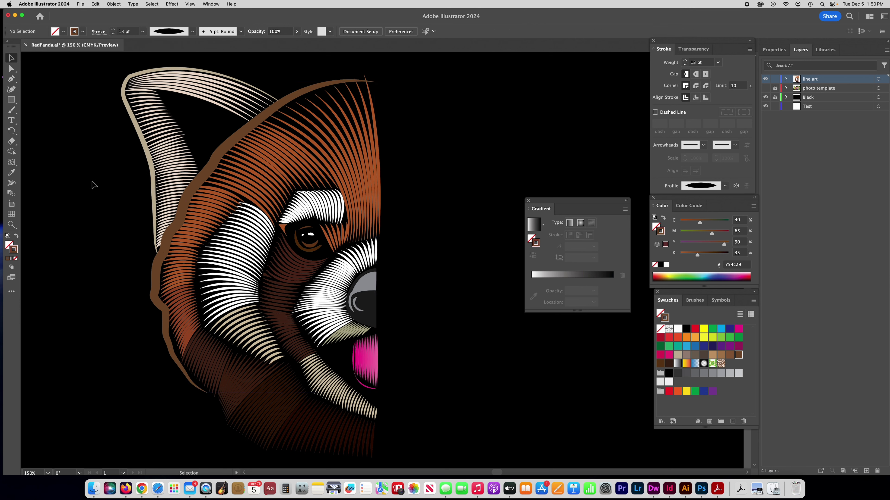
Continue the existing dark path from its endpoint with the Pen tool
left_click_drag(116, 311, 109, 270)
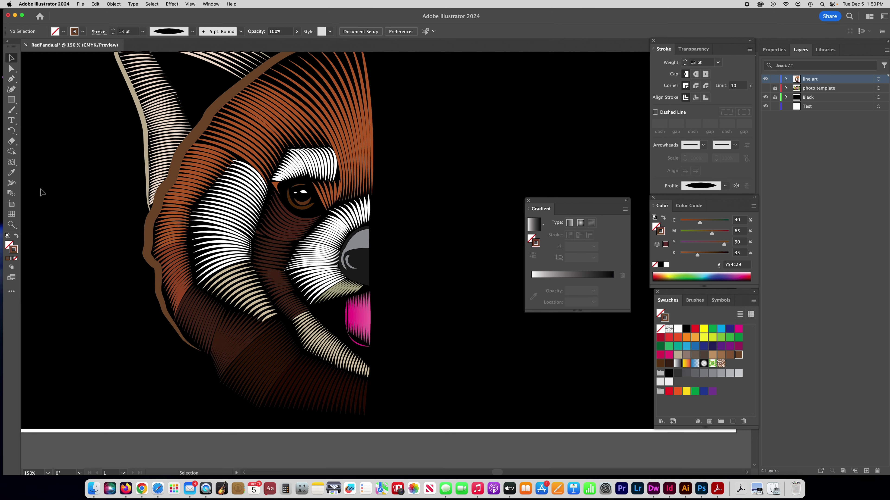
left_click(12, 80)
left_click(207, 354)
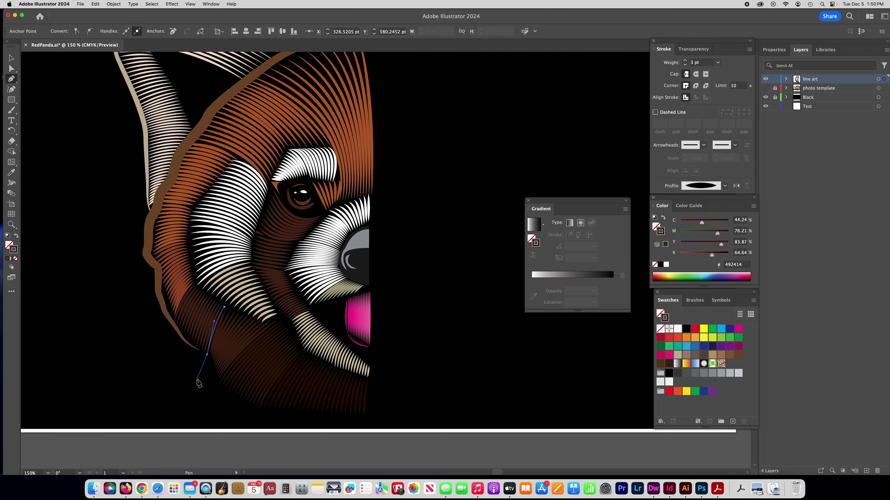
key("super")
left_click(189, 379, "super")
Draw a curved Pen path along the chin's lower edge from the jaw to the centre seam
left_click(206, 365)
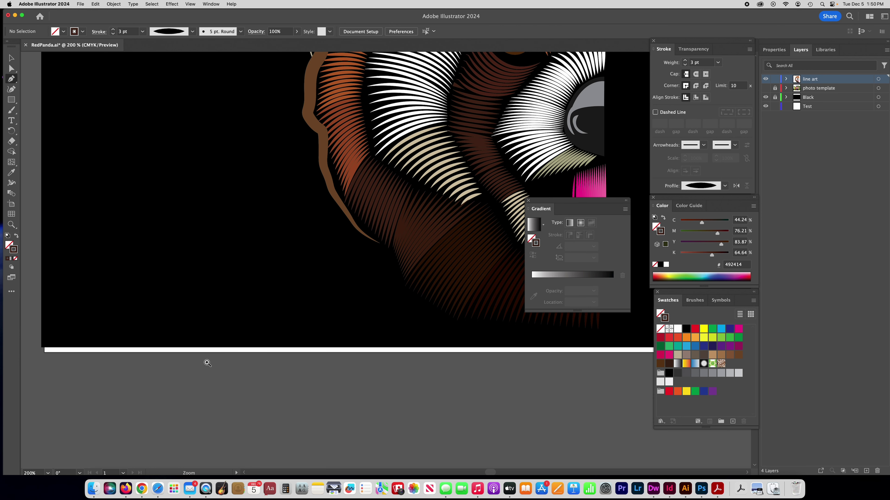
key("space")
left_click_drag(344, 272, 200, 283)
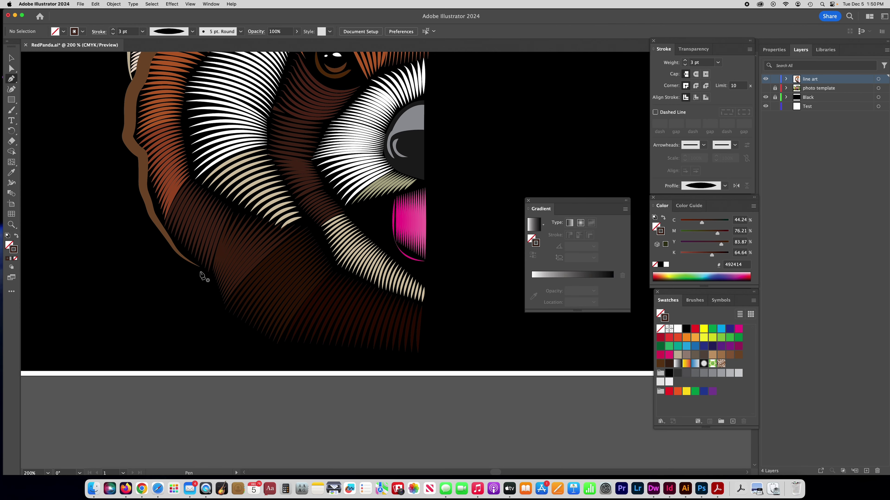
left_click(200, 270)
left_click_drag(212, 284, 228, 319)
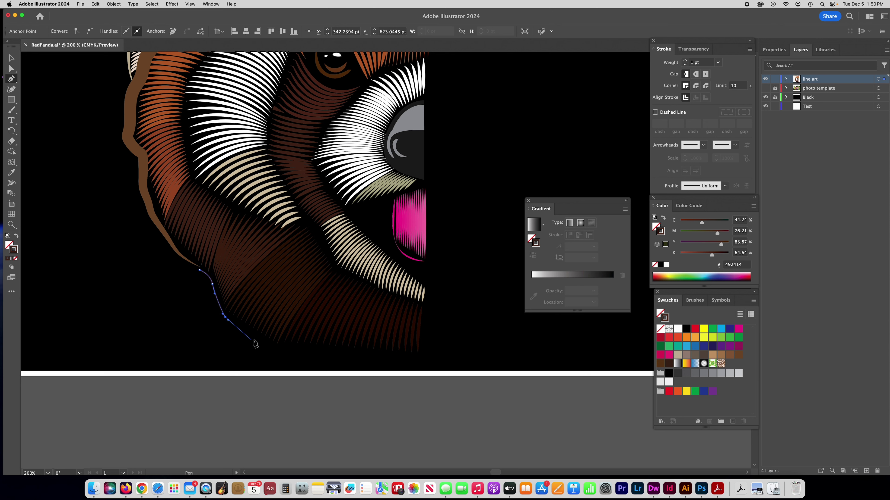
left_click_drag(268, 342, 402, 354)
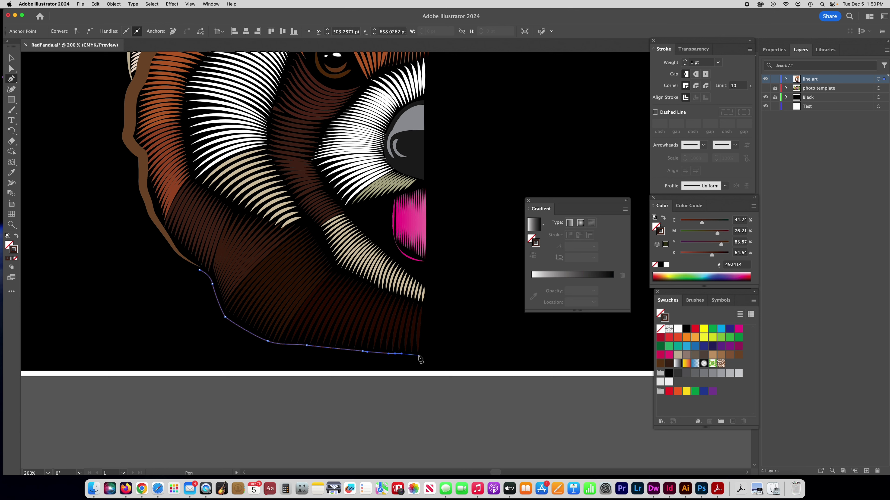
left_click(417, 353)
Finish the chin path and give it the tapered Width Profile 1
left_click(418, 354)
left_click(11, 58)
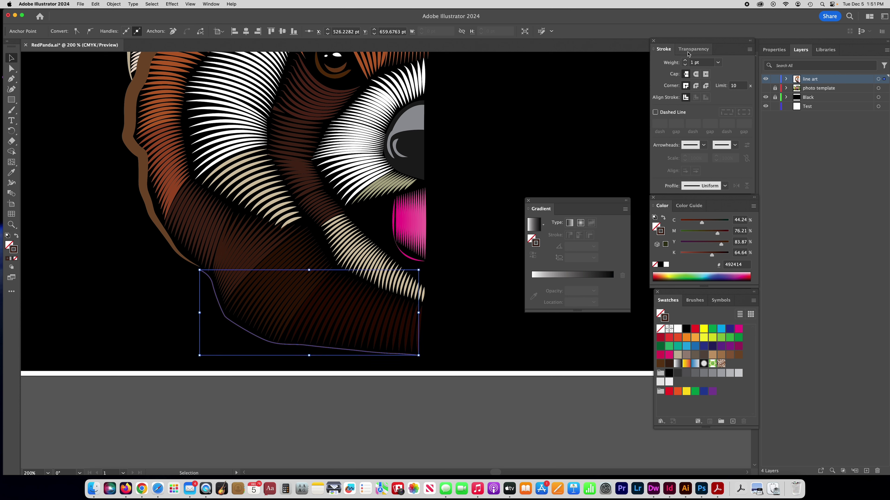
left_click(691, 187)
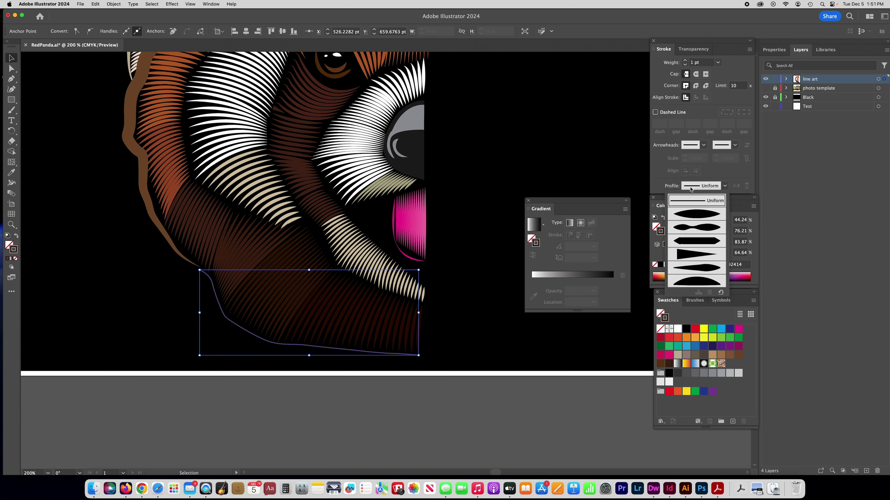
left_click(692, 213)
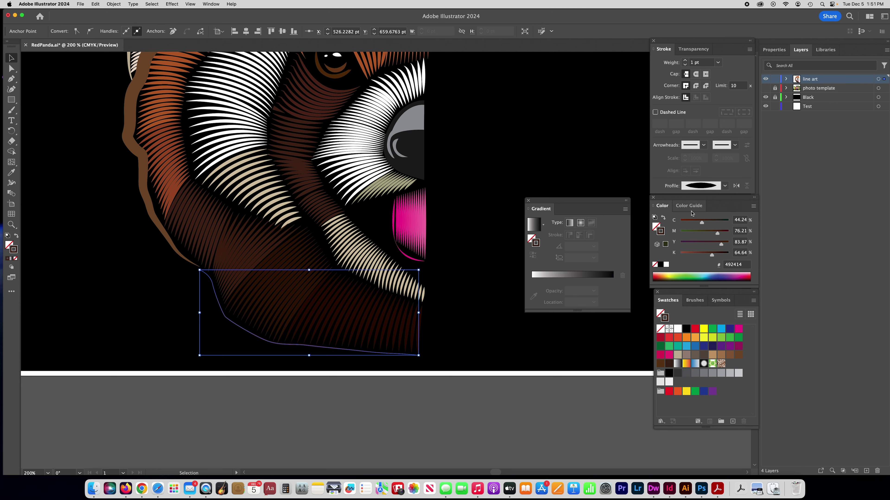
Raise the jaw path's stroke weight to 7 pt, then deselect it
left_click(700, 187)
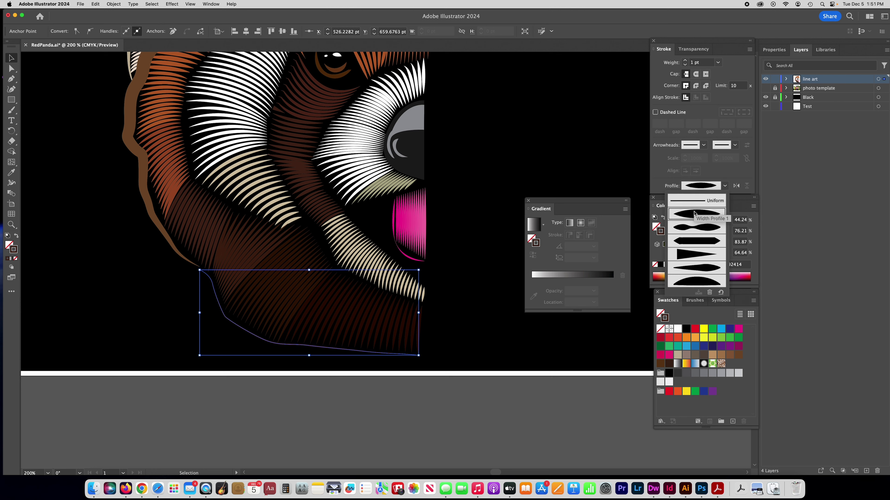
left_click(686, 62)
left_click(686, 62)
left_click(686, 62)
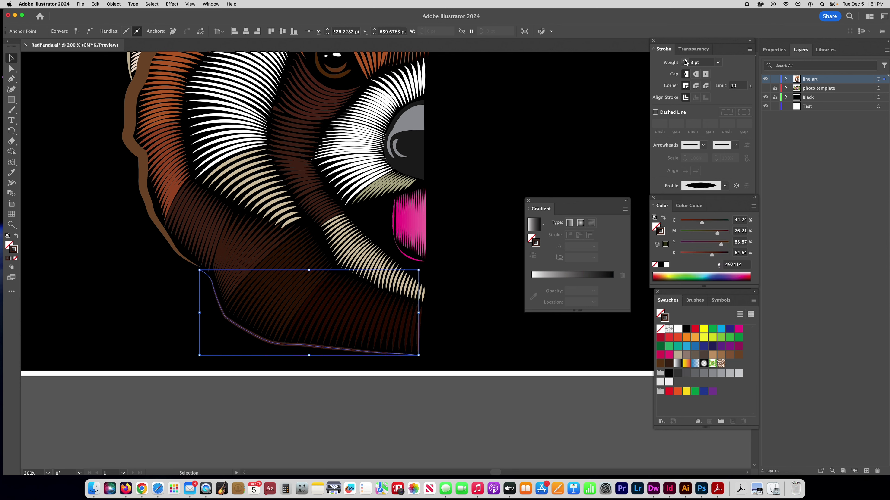
left_click(686, 61)
left_click(685, 61)
left_click(686, 61)
left_click(686, 61)
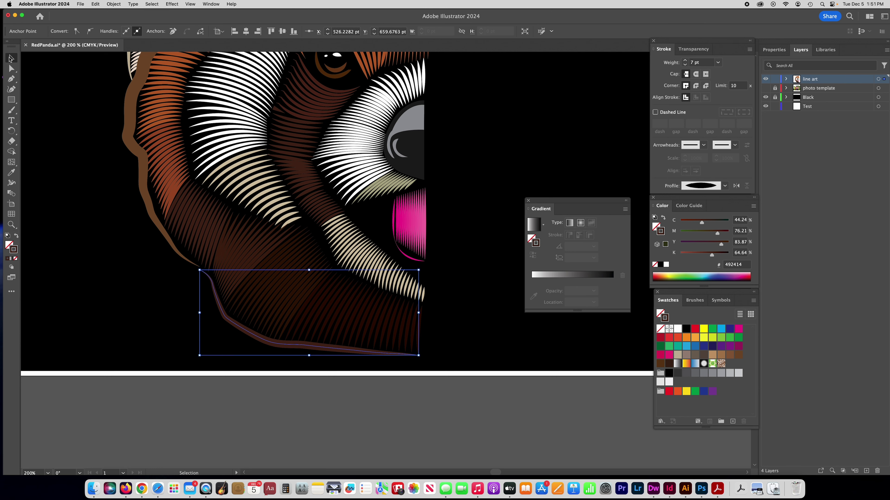
left_click(59, 123)
scroll(269, 205, "down", 3)
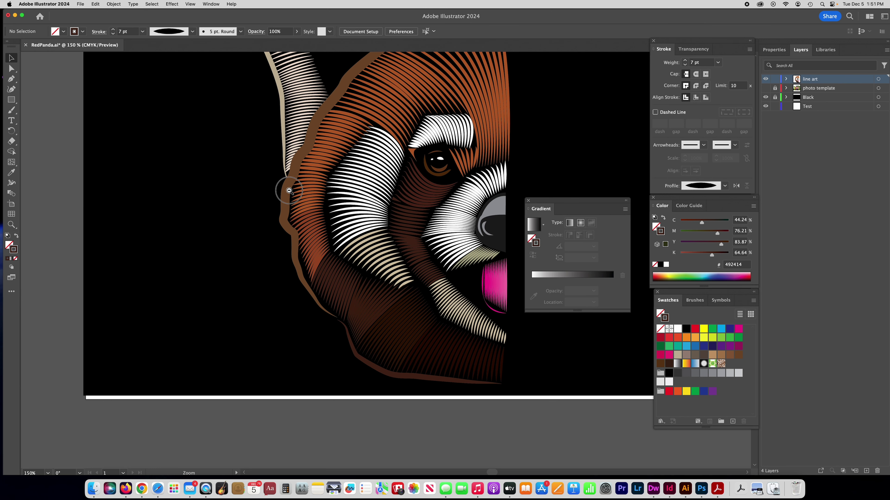
Move the top-of-head anchor slightly down and right, then toggle the line art layer off and on
left_click_drag(219, 212, 205, 211)
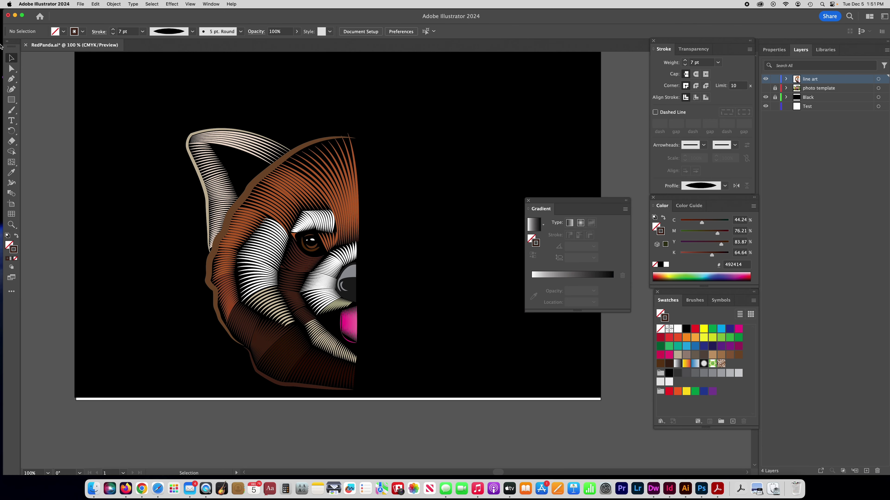
left_click(12, 68)
left_click(349, 134)
left_click_drag(350, 135, 350, 140)
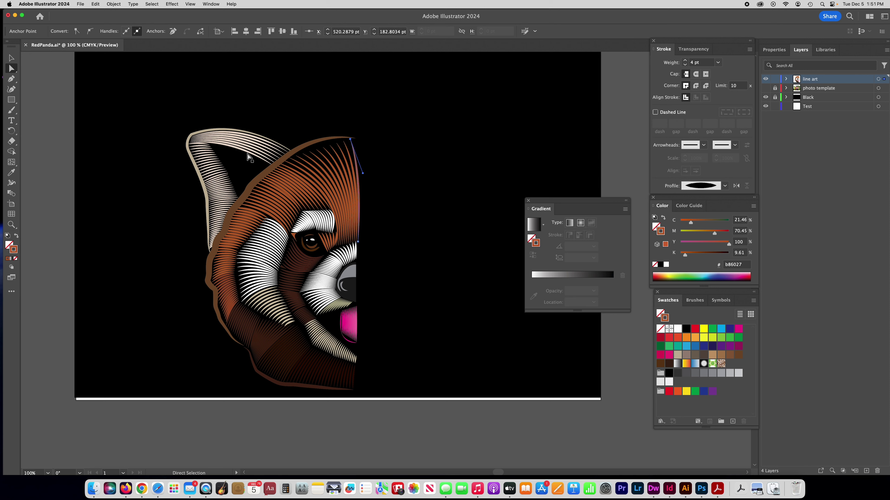
left_click(405, 140)
left_click_drag(408, 141, 379, 136)
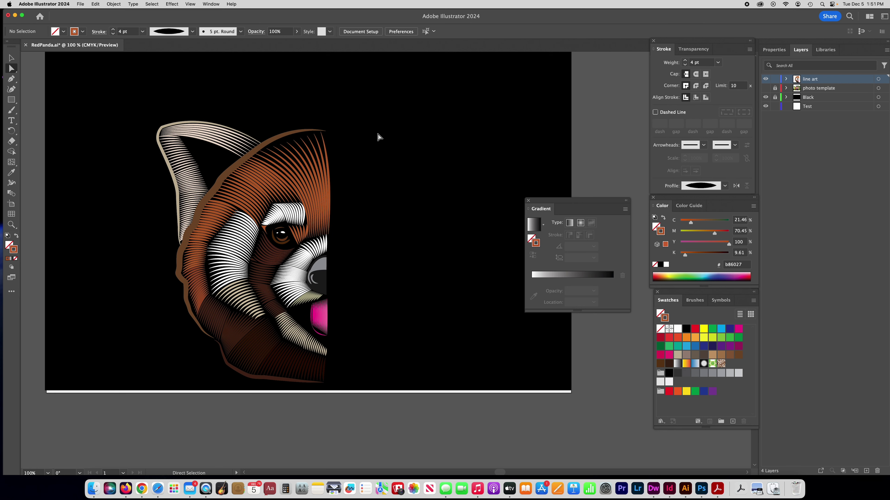
scroll(378, 136, "up", 1)
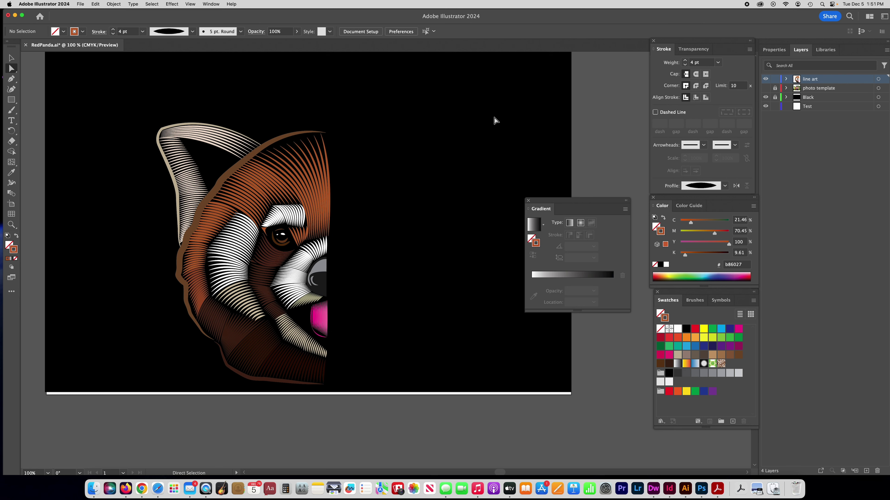
left_click(765, 80)
left_click(766, 79)
Select the half-face line art group and choose the Reflect tool from the Rotate flyout
key("v")
left_click_drag(122, 96, 379, 391)
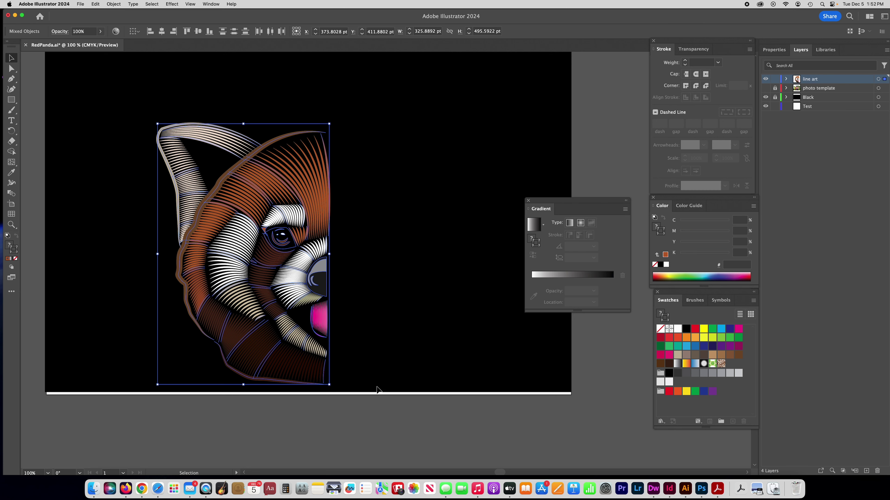
left_click(100, 197)
left_click(211, 234)
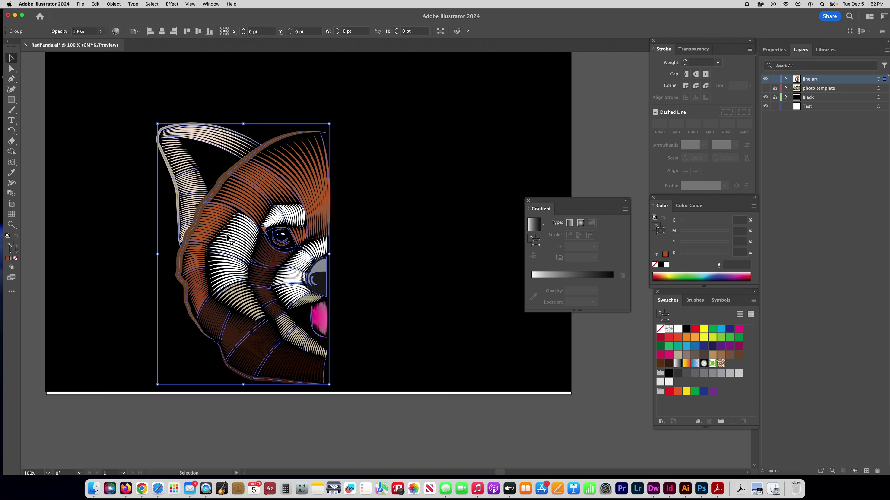
left_click(113, 250)
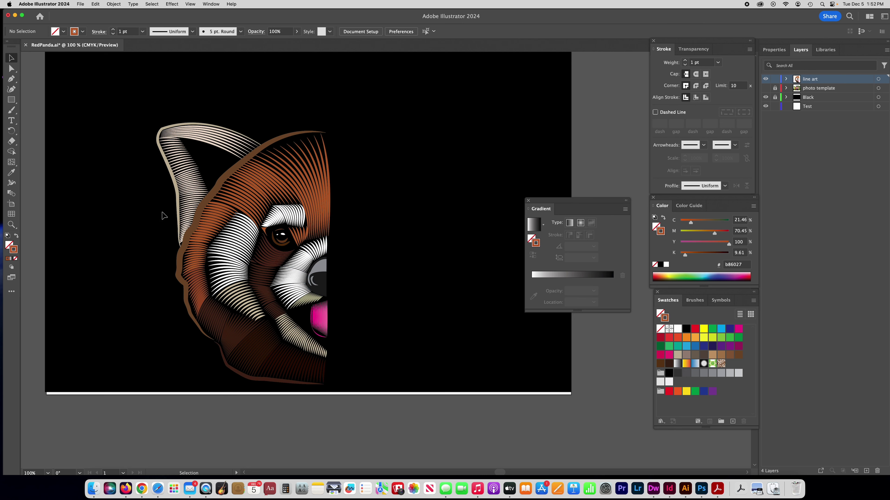
left_click(223, 242)
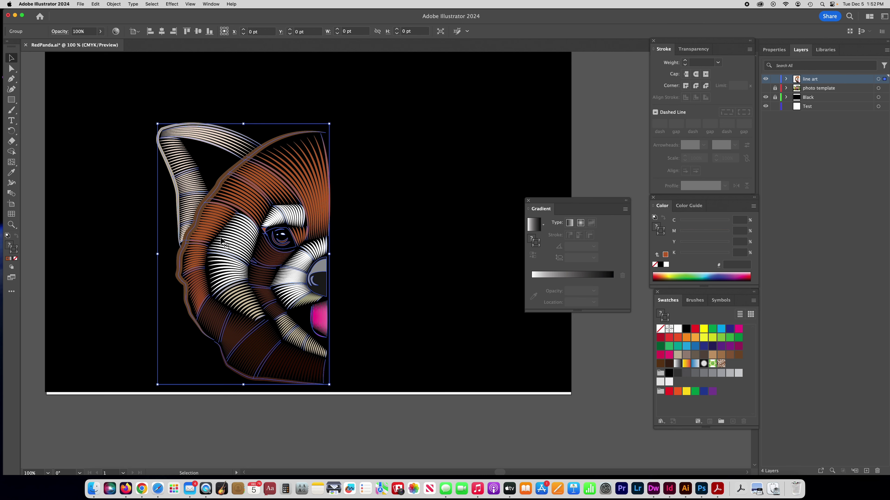
left_click(11, 132)
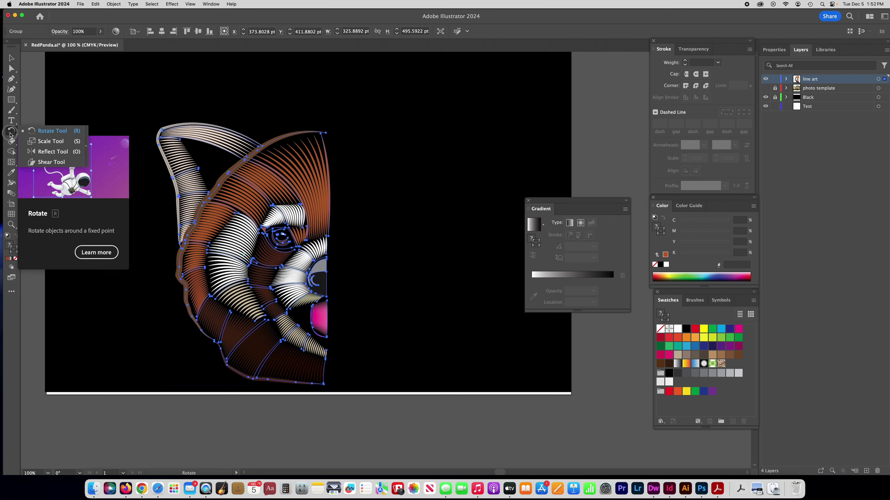
left_click(52, 153)
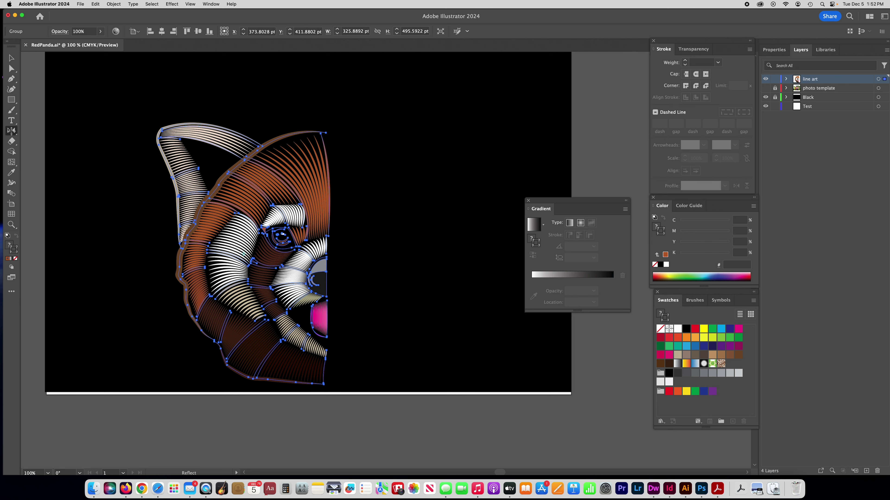
Make a vertical-axis mirrored copy of the half face using Copy in the Reflect dialog
double_click(10, 136)
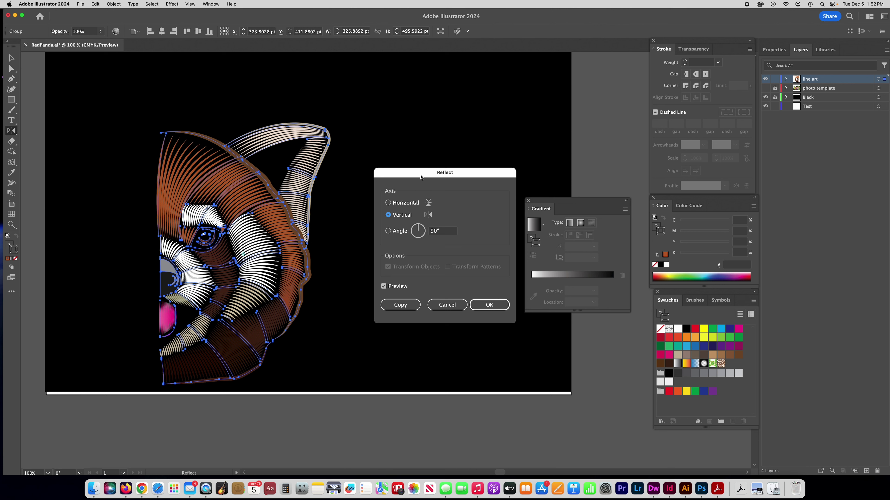
left_click(404, 306)
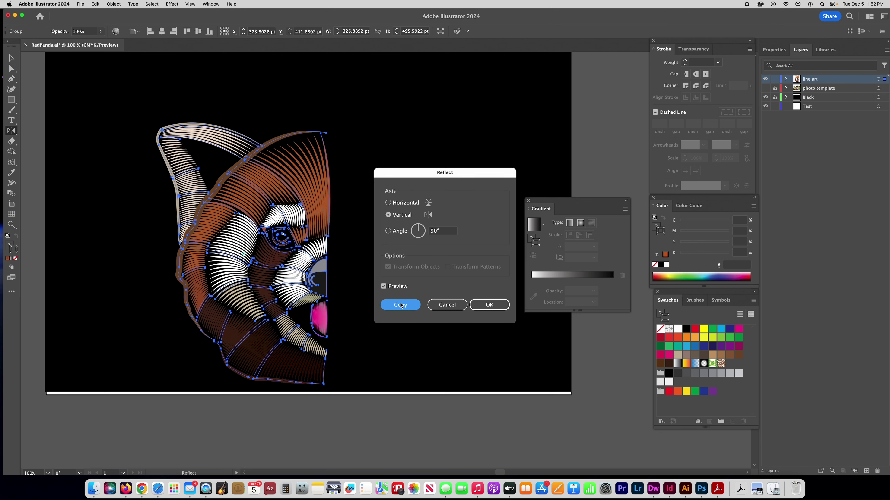
left_click(402, 306)
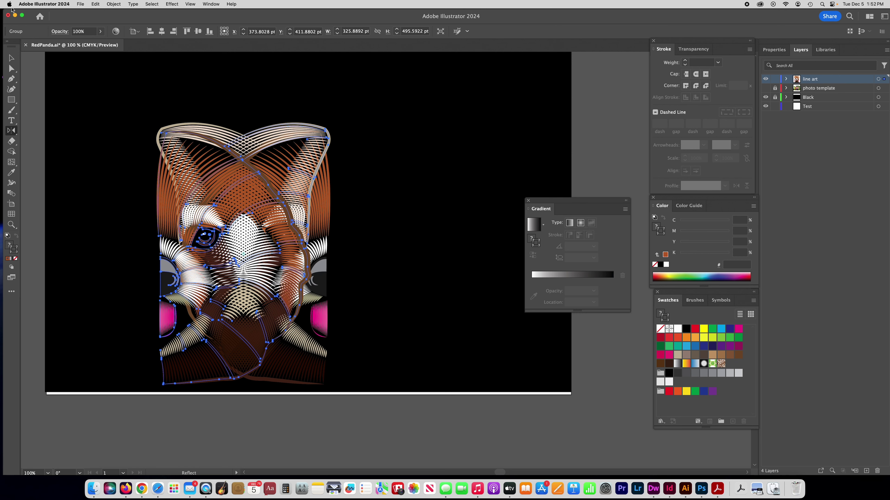
Slide the mirrored half right, staying level, until both halves meet at the centre seam
left_click_drag(171, 253, 294, 275)
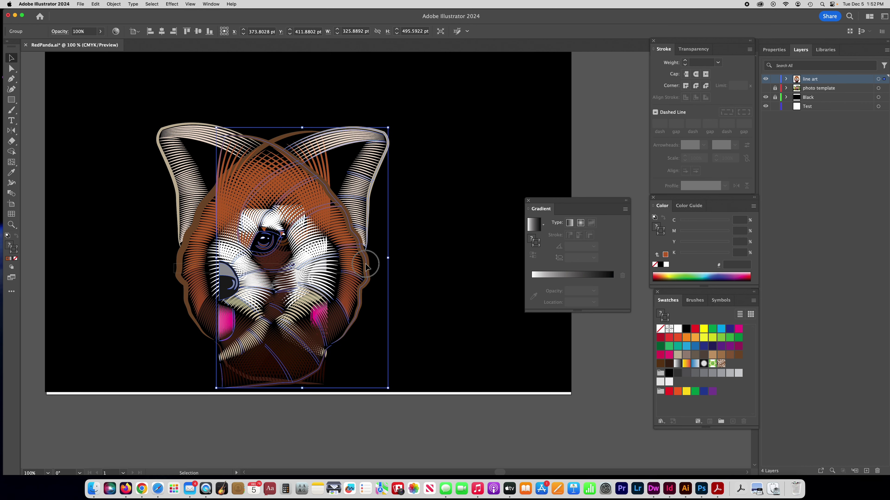
left_click(333, 305, "shift")
left_click(87, 298)
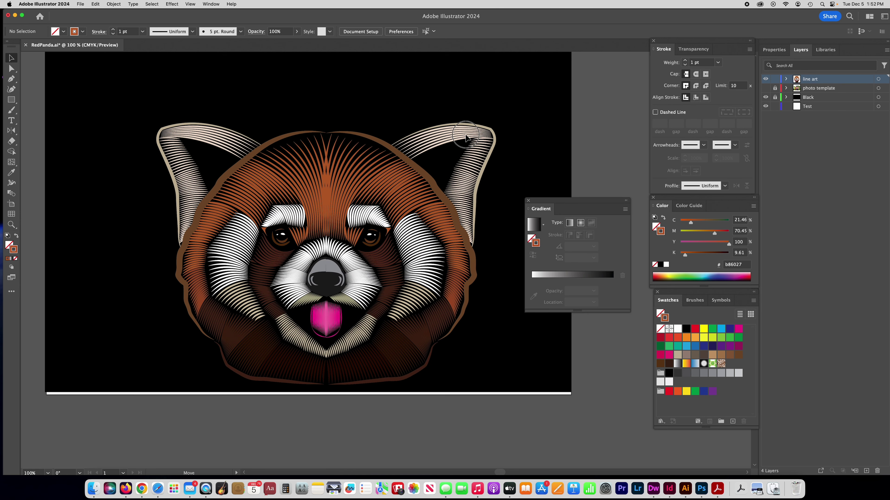
left_click_drag(468, 138, 469, 138)
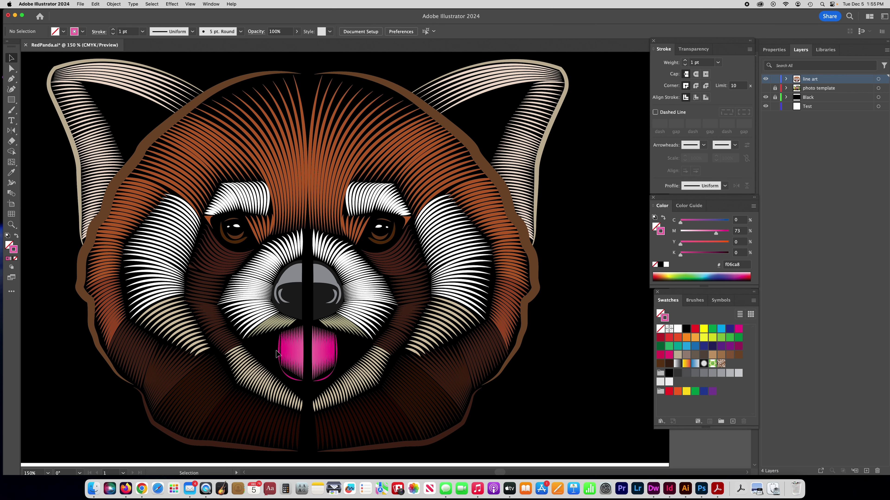
left_click(309, 357, "super")
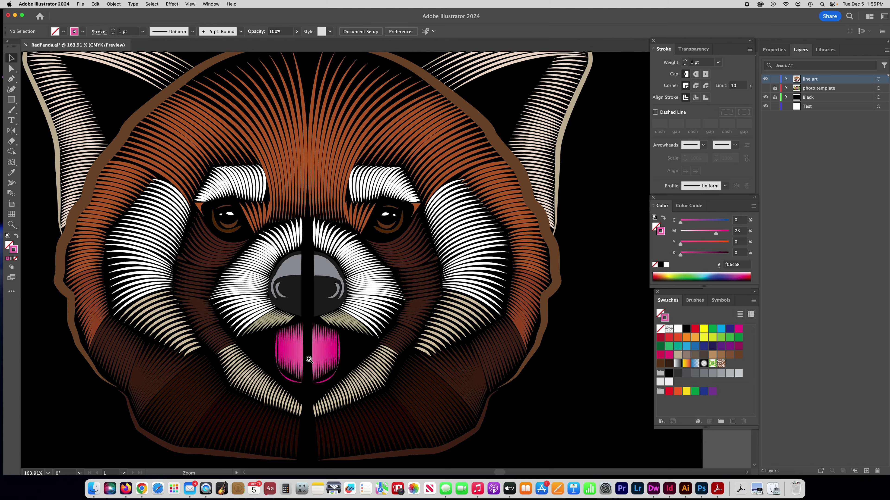
scroll(223, 350, "up", 3)
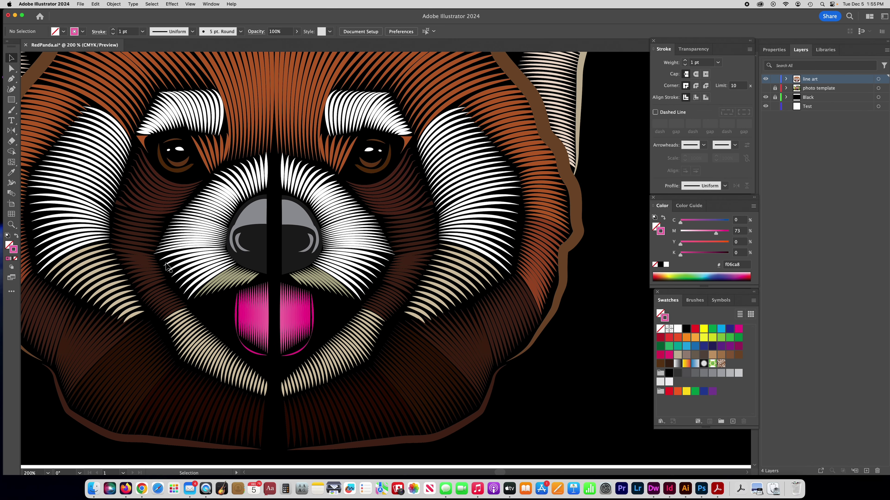
left_click(196, 266)
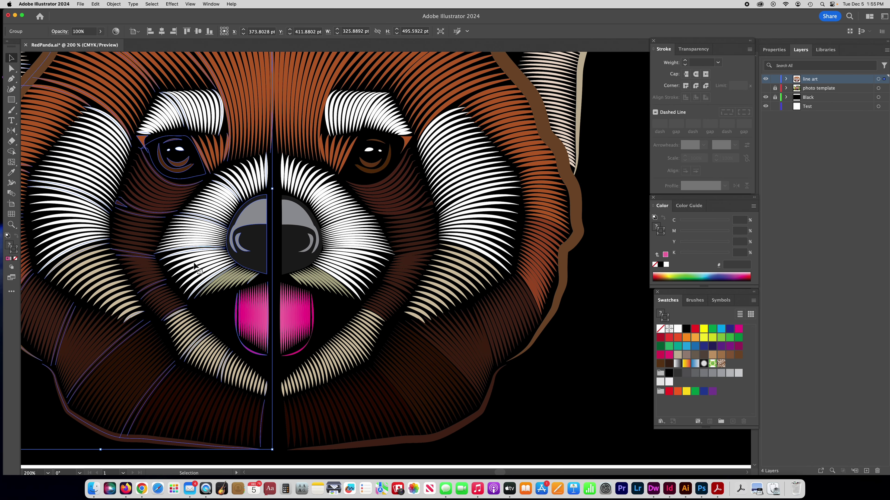
left_click(195, 268, "shift")
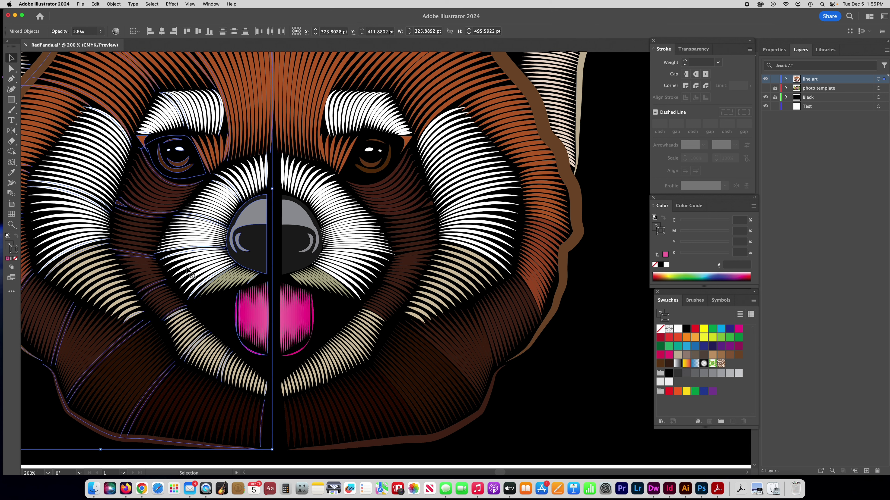
left_click(378, 262)
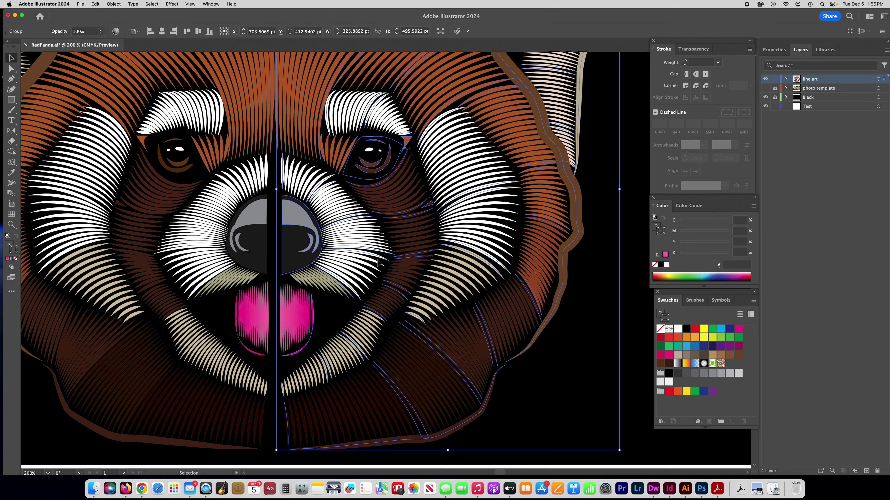
left_click(404, 267, "shift")
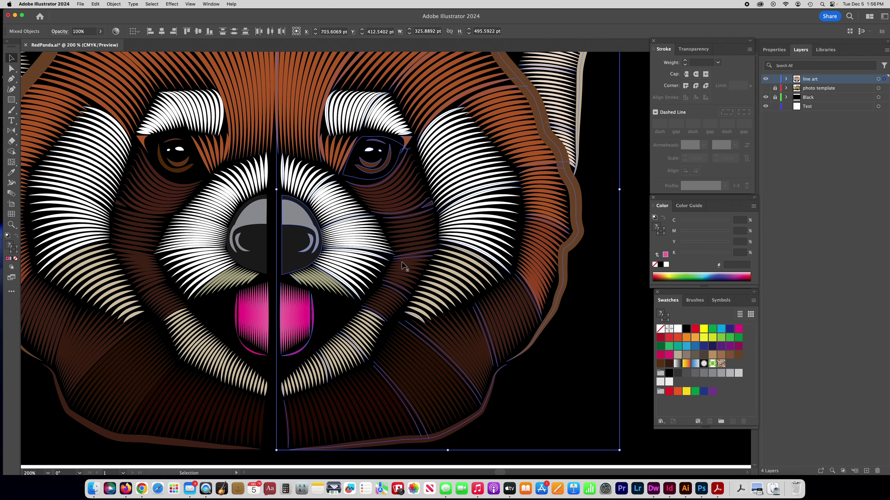
left_click(638, 361)
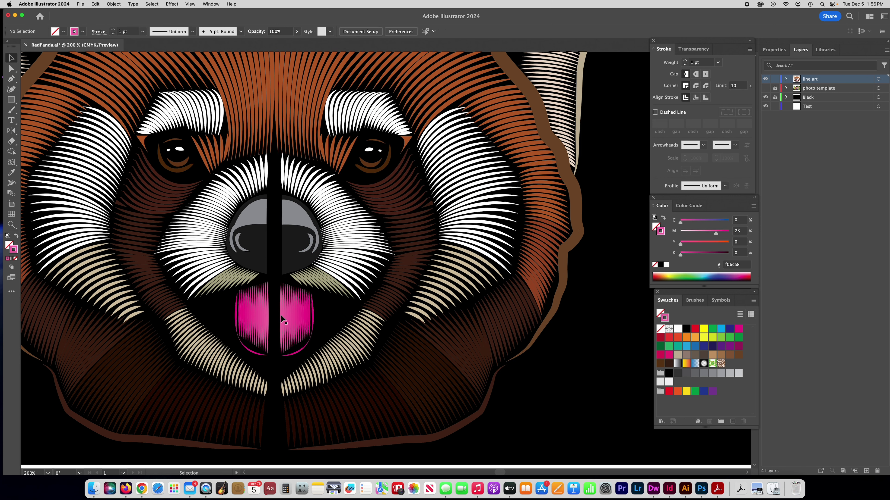
Widen the left tongue half toward the centre so the two pink halves overlap
left_click(258, 321)
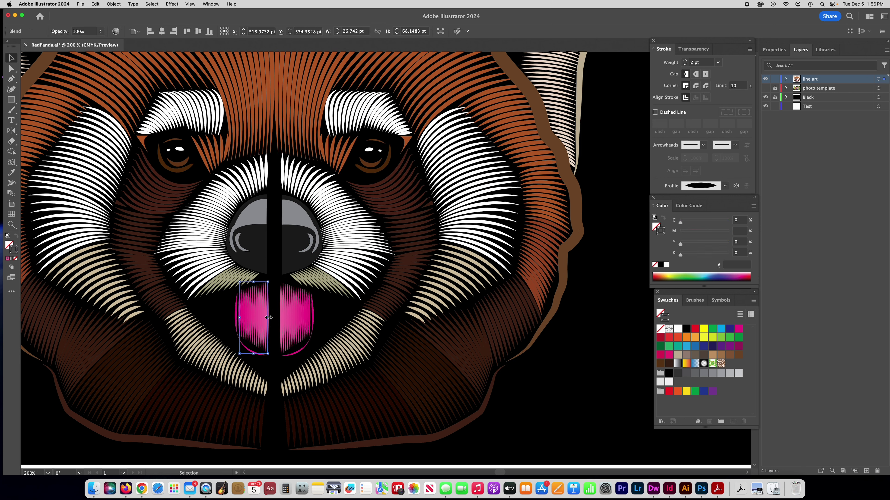
left_click_drag(268, 317, 277, 318)
left_click(283, 321)
left_click(269, 322)
left_click(285, 319)
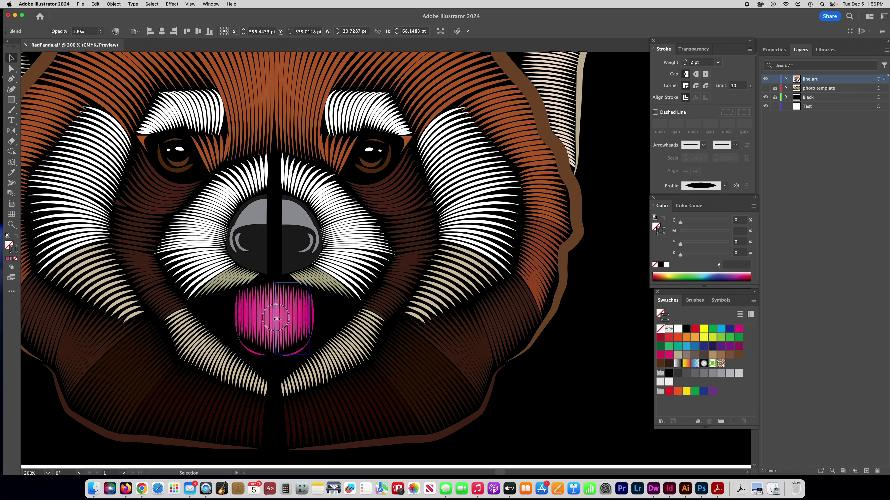
Deselect the tongue blend and pan up toward the top of the head
left_click(560, 362)
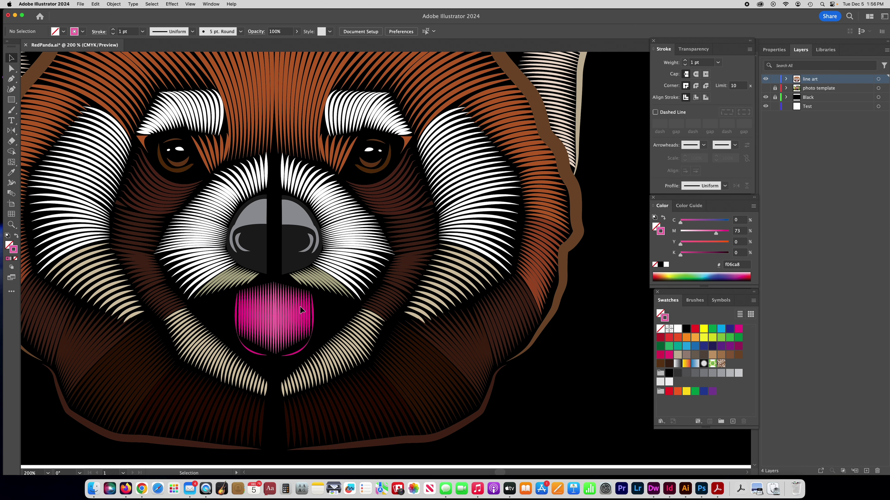
left_click_drag(270, 226, 260, 261)
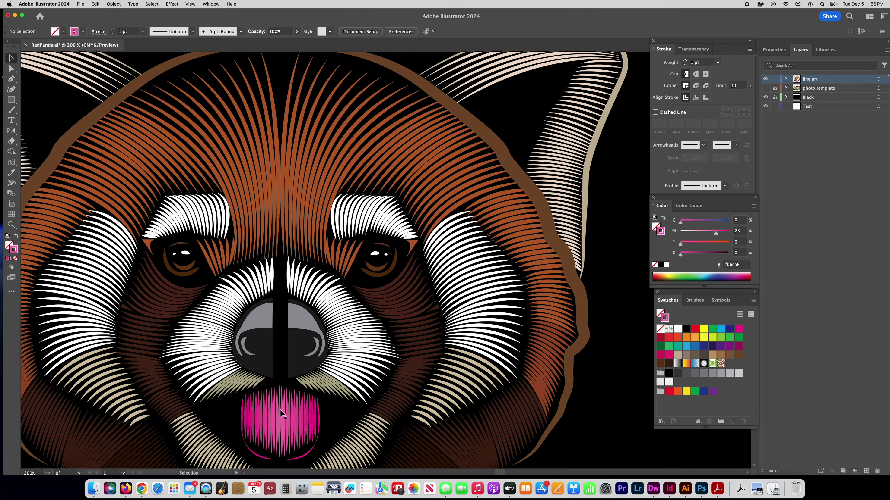
left_click_drag(282, 415, 280, 198)
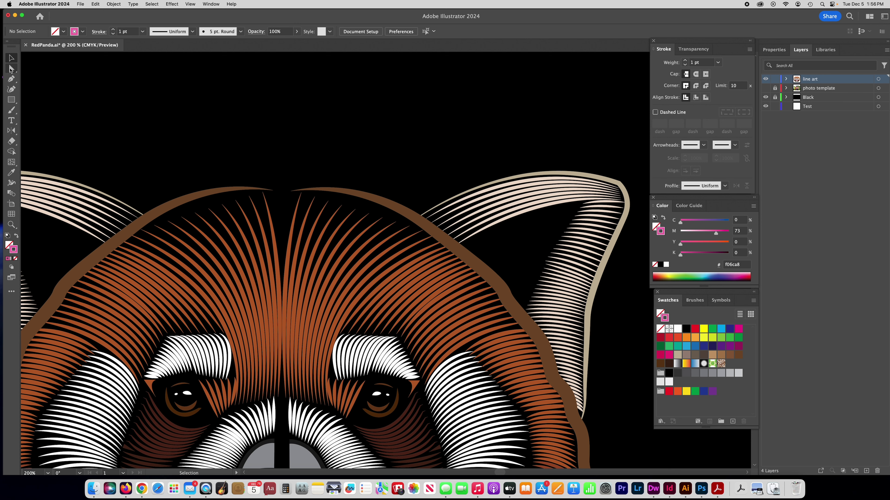
Drag both head-outline top endpoints to the top centre so they meet in one point
left_click(10, 68)
left_click(271, 189)
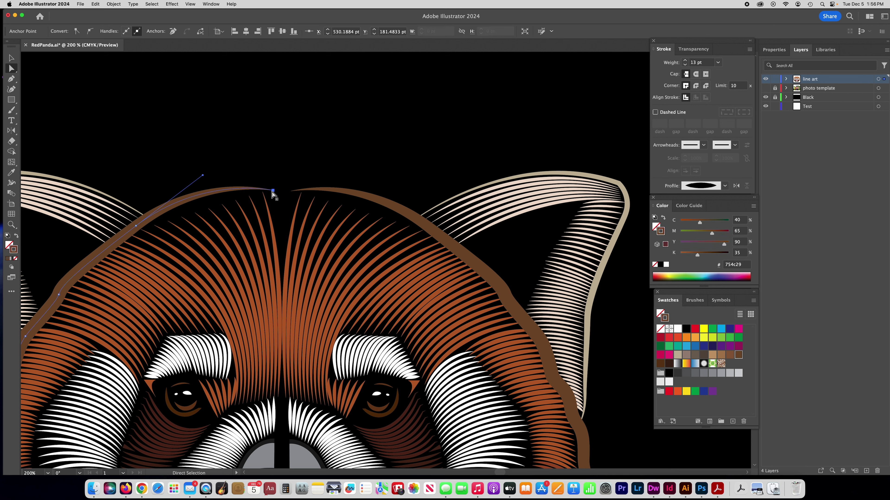
mouse_move(271, 188)
left_mouse_down()
mouse_move(287, 192)
mouse_move(279, 189)
left_mouse_up()
left_click(290, 191)
left_click(279, 189)
left_click(278, 189)
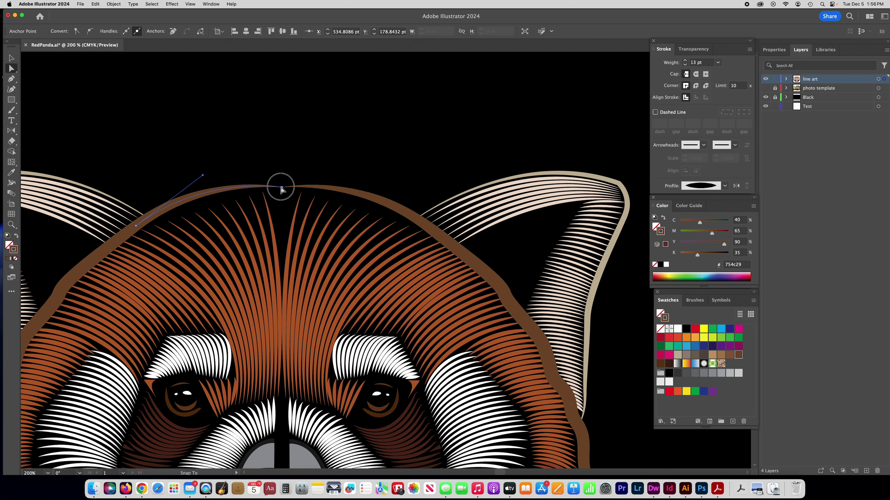
left_click(268, 148)
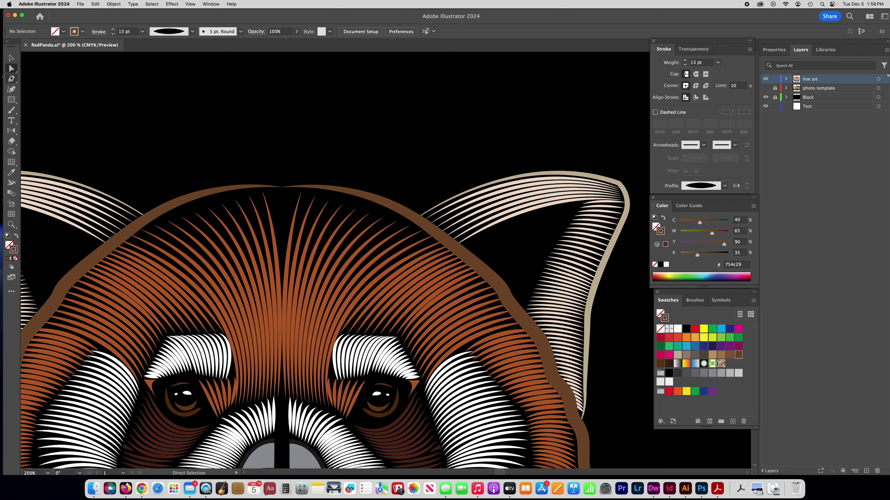
Draw a V-shaped path in the forehead seam and fill it with the sampled brown fur colour
key("p")
left_click(269, 193)
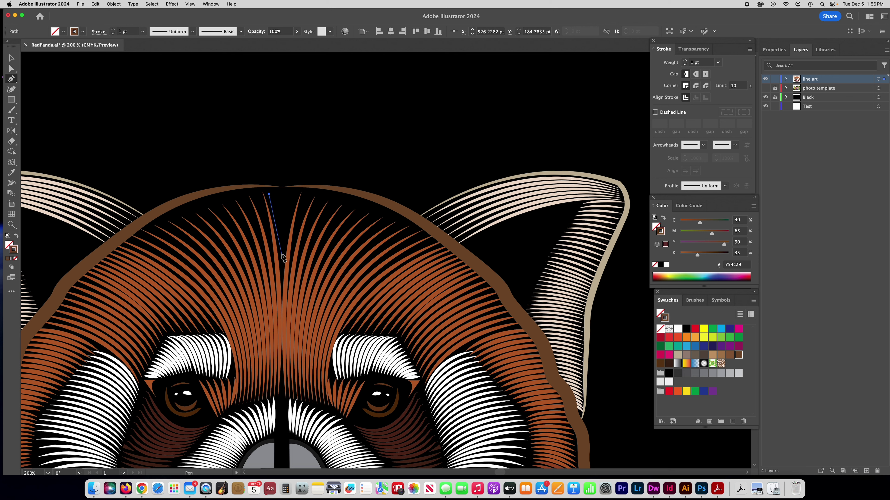
left_click_drag(281, 255, 281, 274)
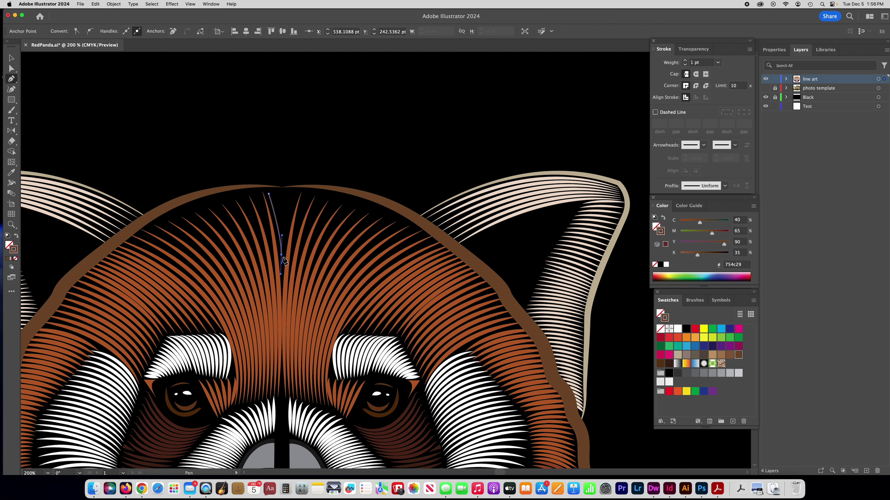
left_click_drag(295, 192, 302, 175)
left_click(296, 193)
left_click(284, 232)
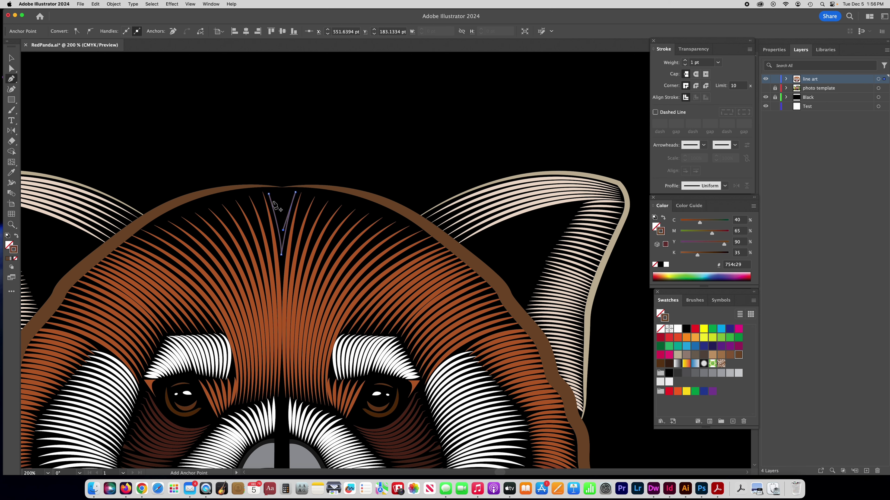
left_click(269, 193)
key("i")
left_click(222, 201)
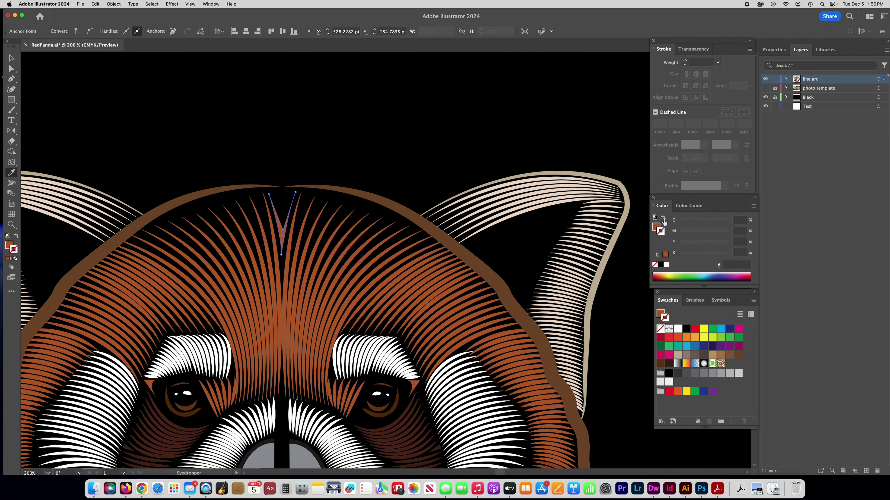
Move the nose's top centre anchor to close the black centre gap in the grey nose
key("p")
scroll(316, 245, "down", 5)
key("a")
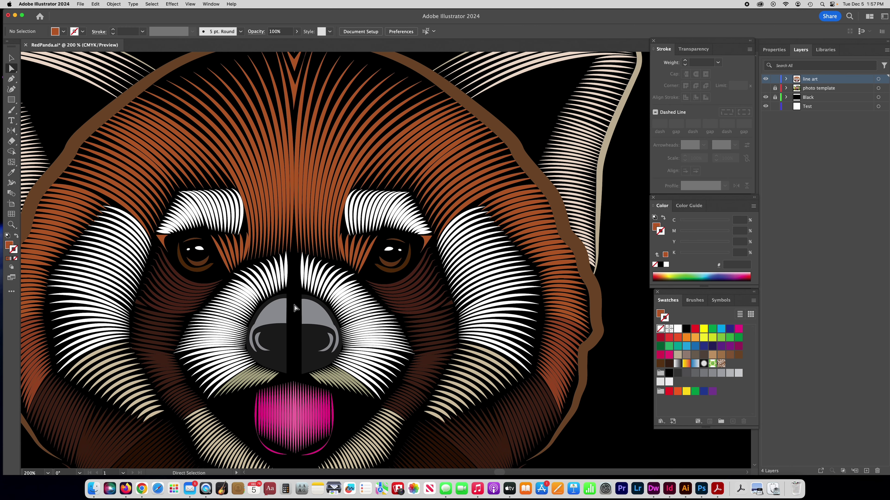
left_click(293, 298)
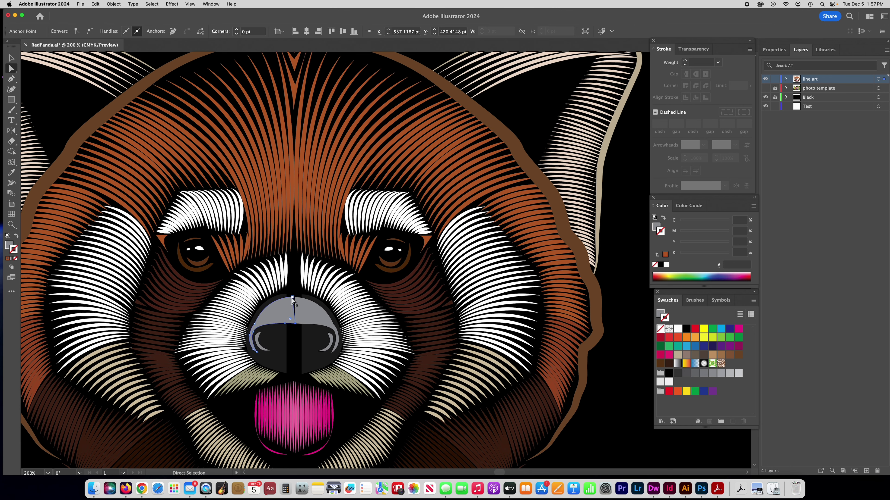
key("super+shift+a")
scroll(255, 412, "up", 2)
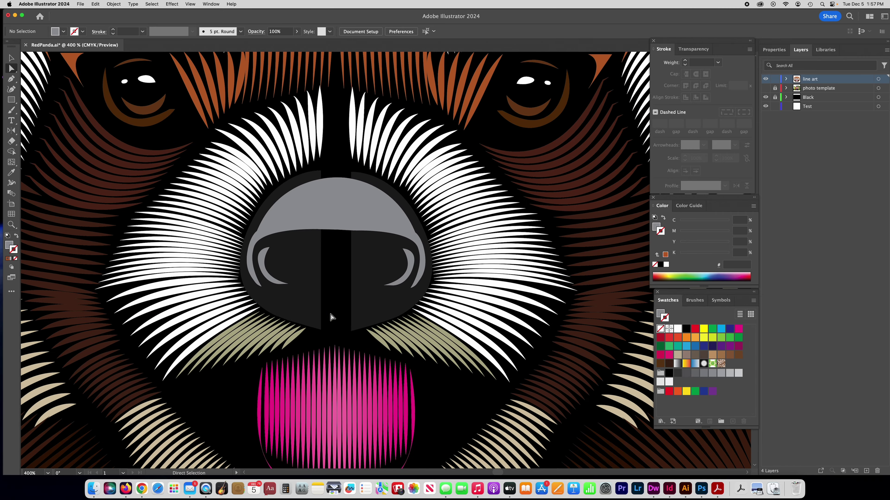
left_click(338, 331)
left_click(331, 164)
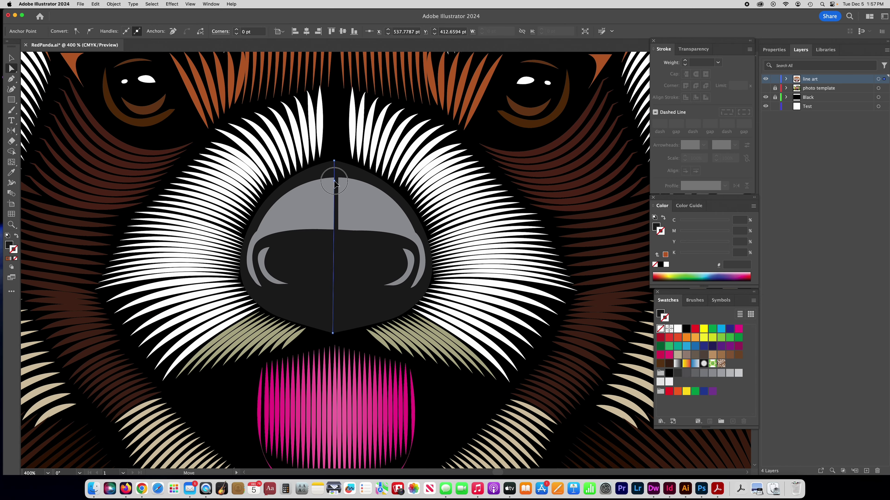
left_click(332, 230)
scroll(328, 288, "down", 3)
scroll(329, 288, "up", 3)
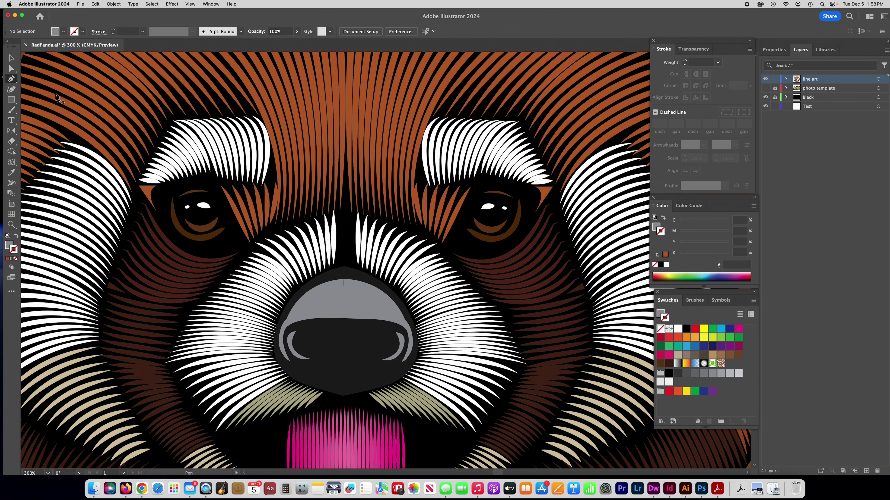
Draw a curved line from the nose top up into the fur seam above it
key("p")
left_click(338, 215)
left_click(341, 266)
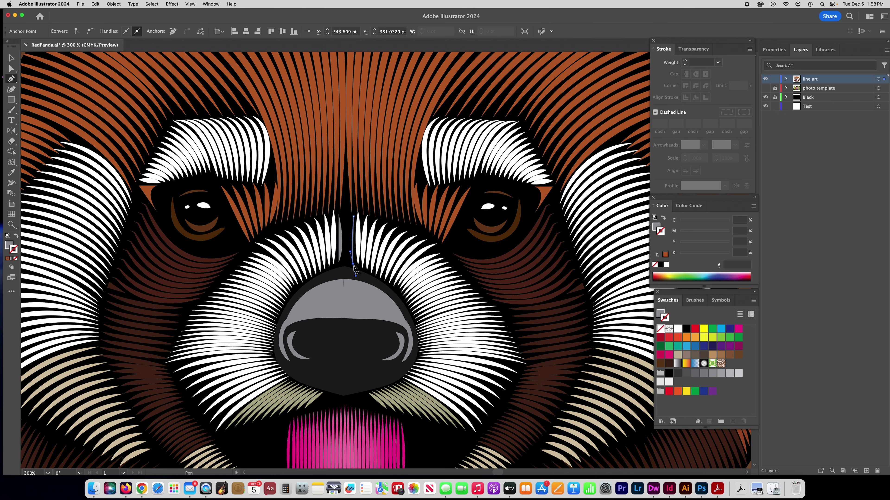
left_click_drag(339, 214, 346, 206)
Select the hidden chest-seam path and undo the accidental dark red blend
key("v")
scroll(237, 239, "down", 3)
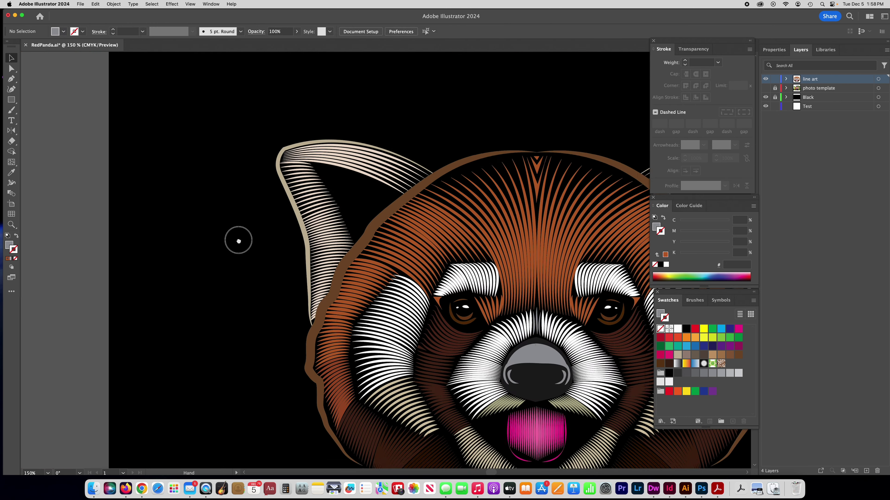
scroll(324, 369, "up", 3)
left_click(11, 68)
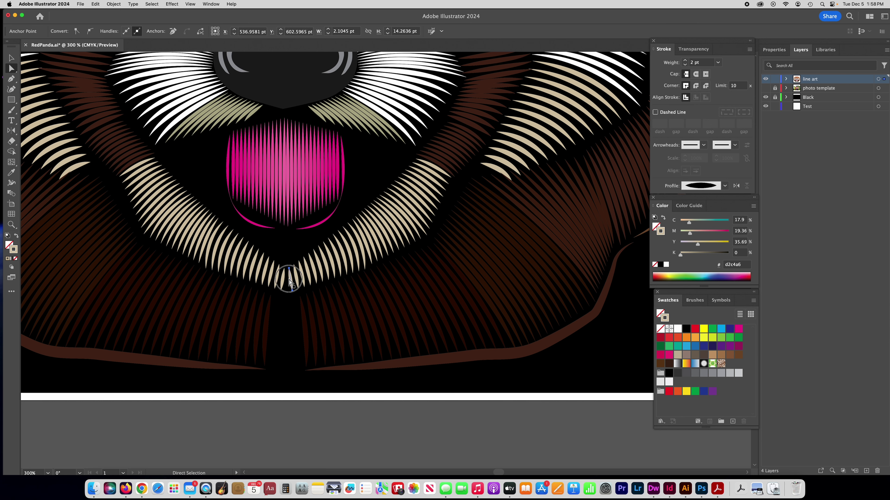
left_click(304, 333)
key("w")
left_click(294, 334)
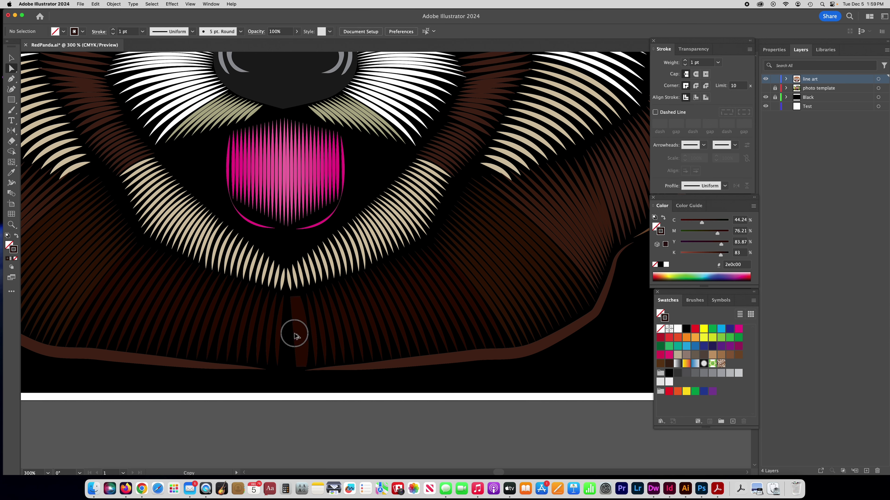
left_click(303, 337)
key("cmd+z")
Draw a line in the chest seam and give it the 7 pt tapered dark brown fur stroke
key("p")
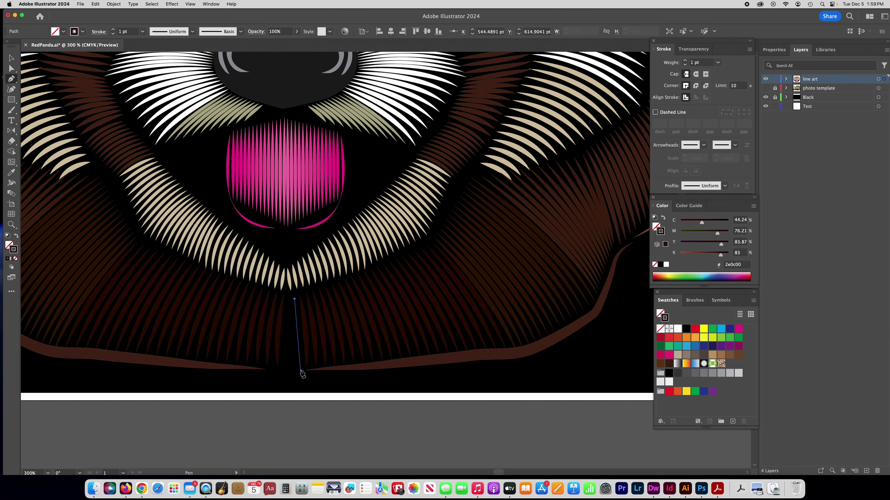
left_click(297, 370)
left_click(294, 299)
key("i")
left_click(293, 326)
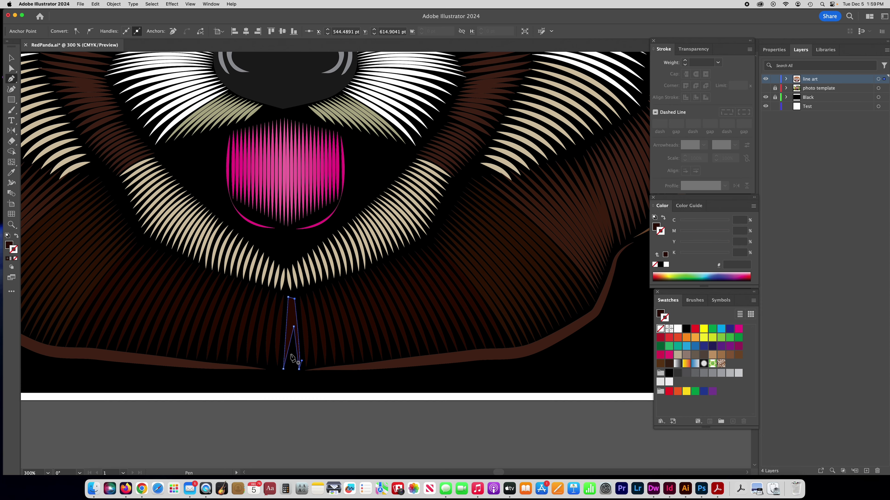
key("a")
left_click(290, 373)
left_click(291, 377)
key("cmd+minus")
key("cmd+minus")
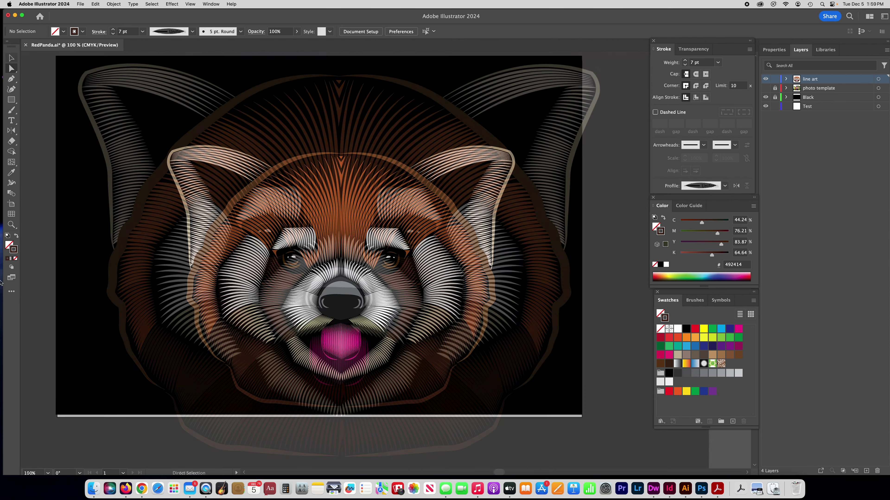
key("v")
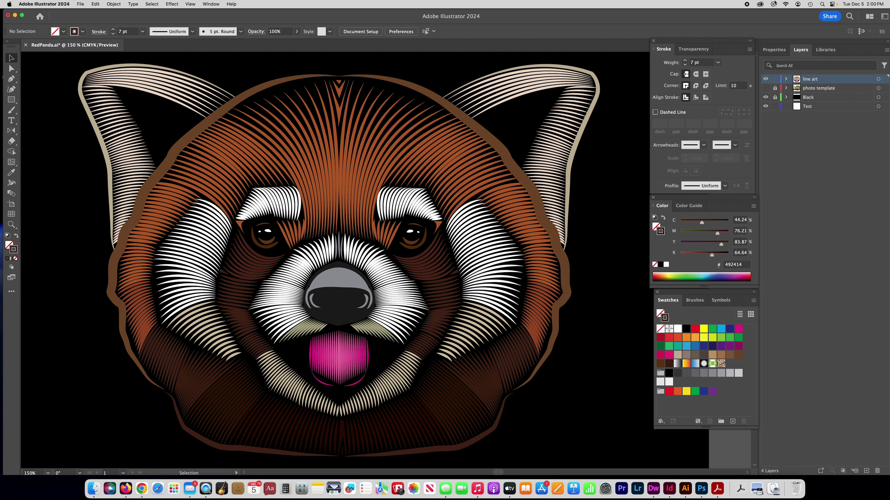
Thin the small stroke beside the left eye from 3 pt to 2 pt
left_click(11, 71)
left_click(303, 223)
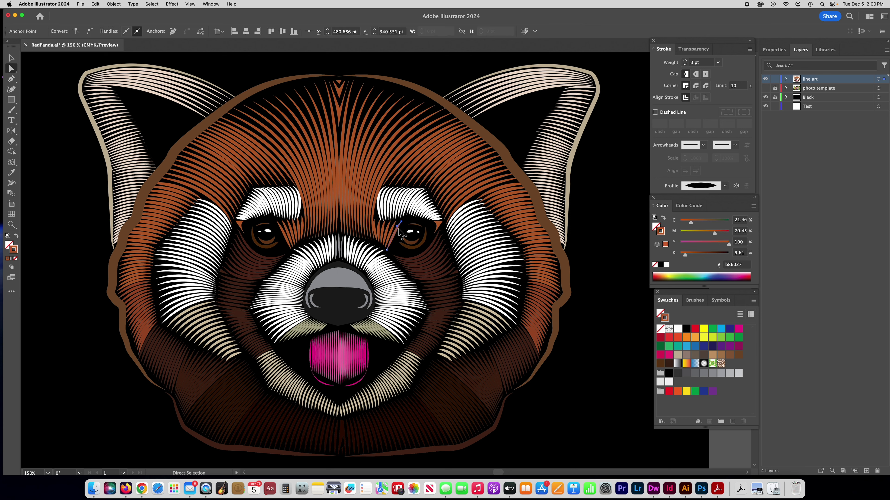
left_click(303, 232)
left_click(303, 234)
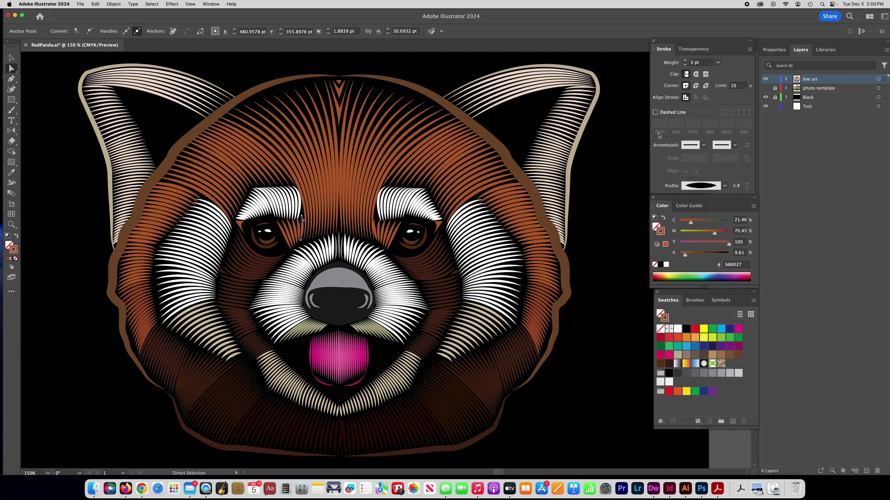
left_click(685, 65)
Thin the small stroke beside the right eye to 2 pt as well
left_click(377, 234)
left_click(377, 219)
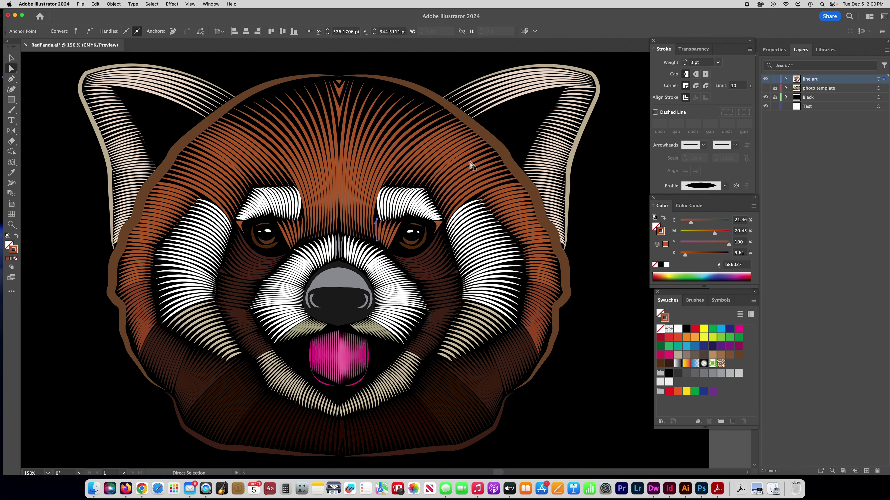
left_click(686, 64)
left_click(69, 228)
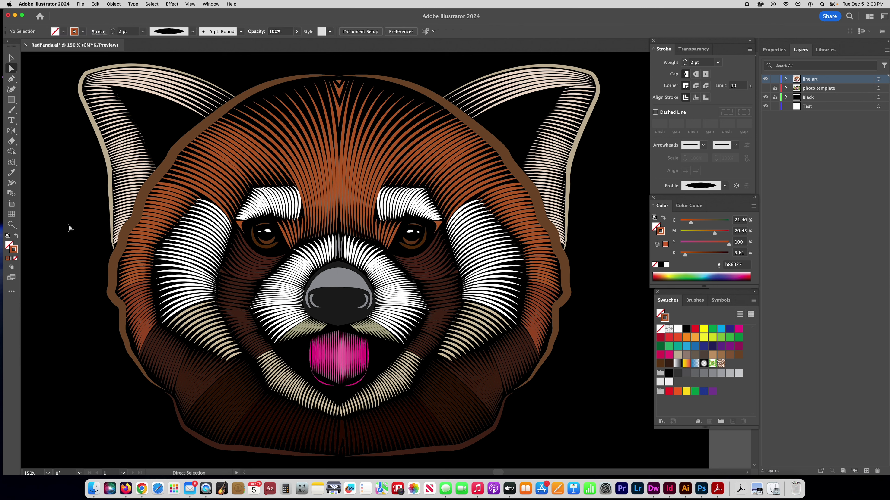